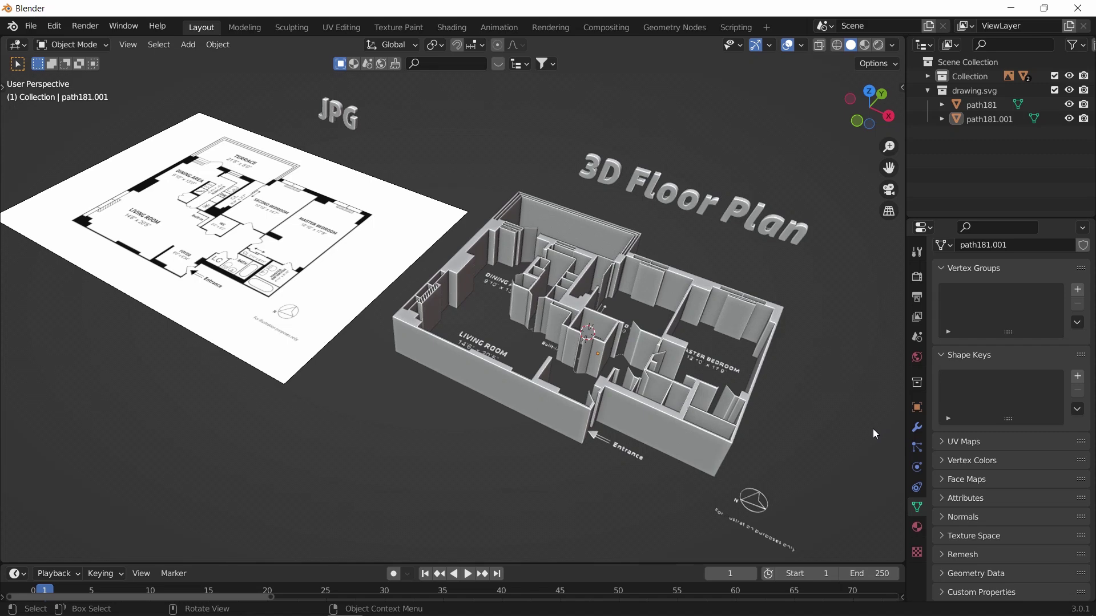
Step: Move the reference image plane to a new spot, then start moving the path181.001 mesh
left_click(321, 310)
key("g")
left_click(229, 295)
left_click(457, 366)
key("g")
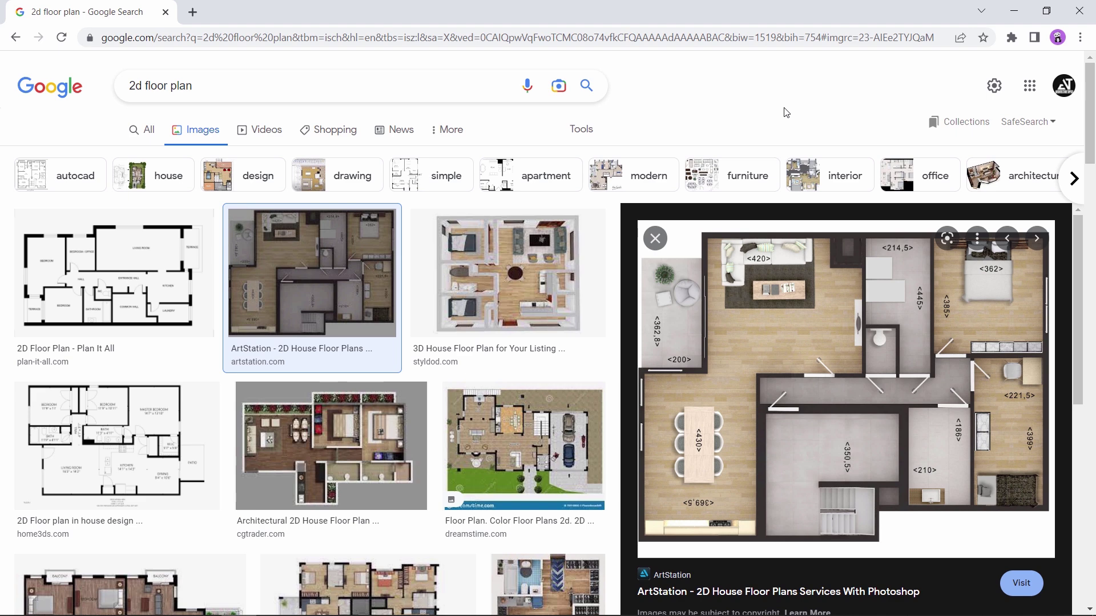
Step: Change the Google Images size filter to Any size and preview the RoomSketcher floor plan
left_click(589, 130)
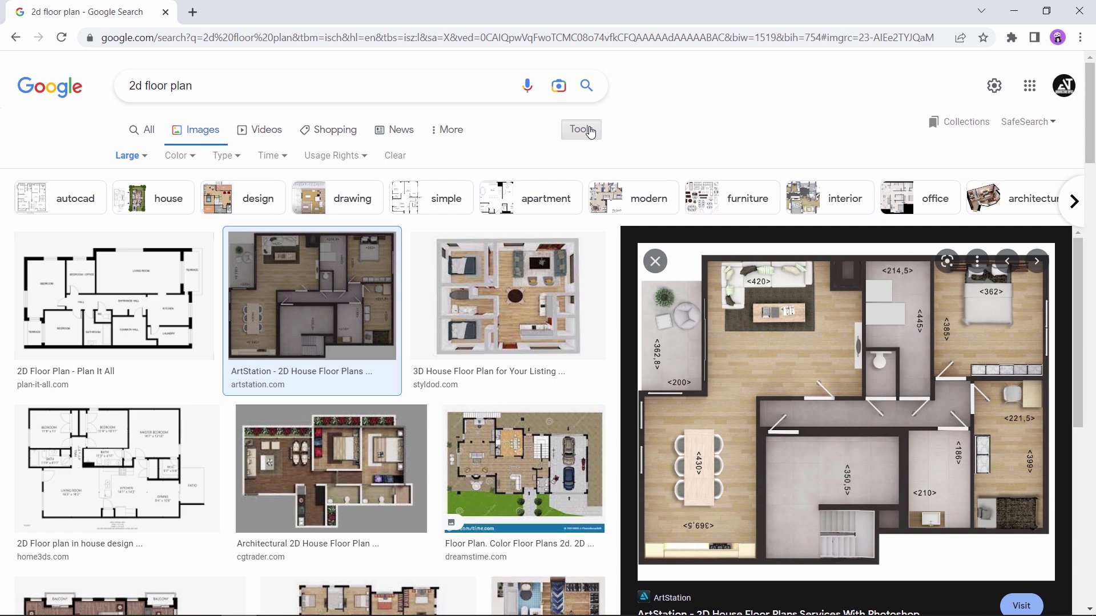
left_click(140, 155)
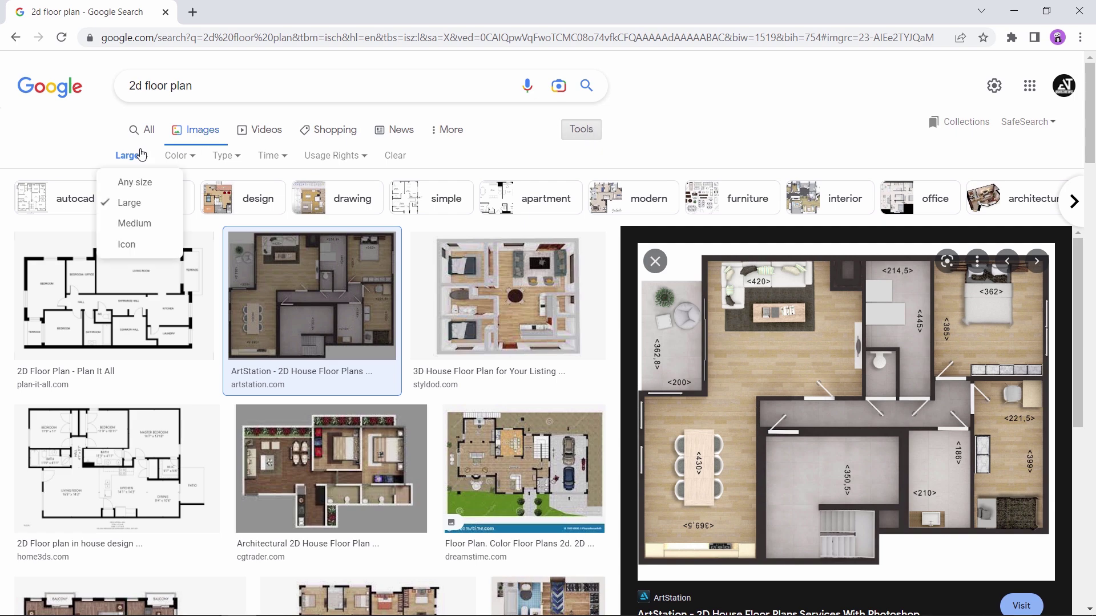
left_click(135, 182)
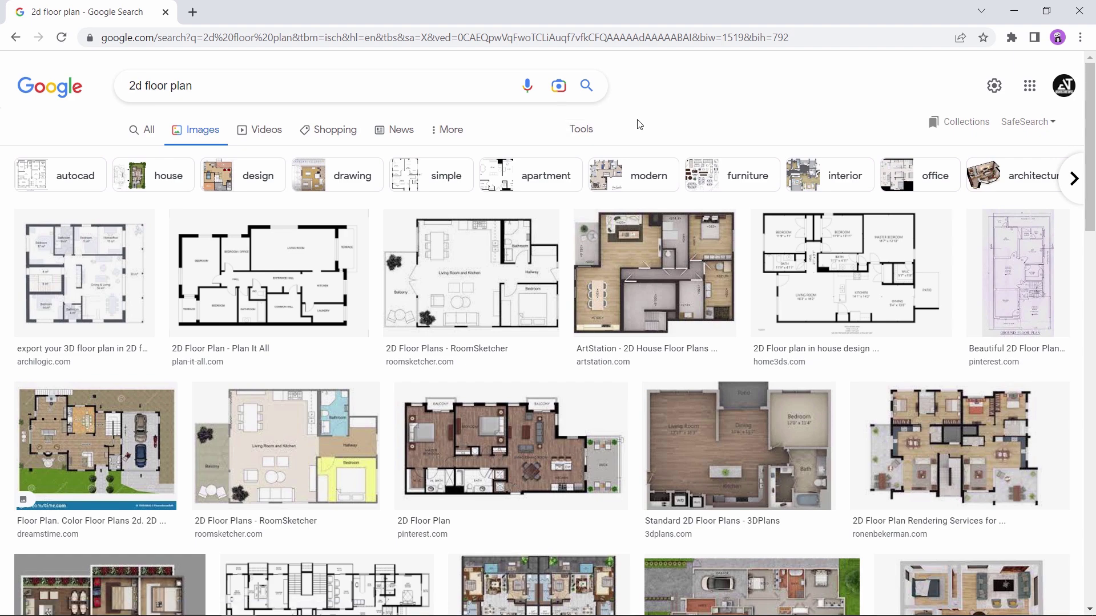
left_click(520, 289)
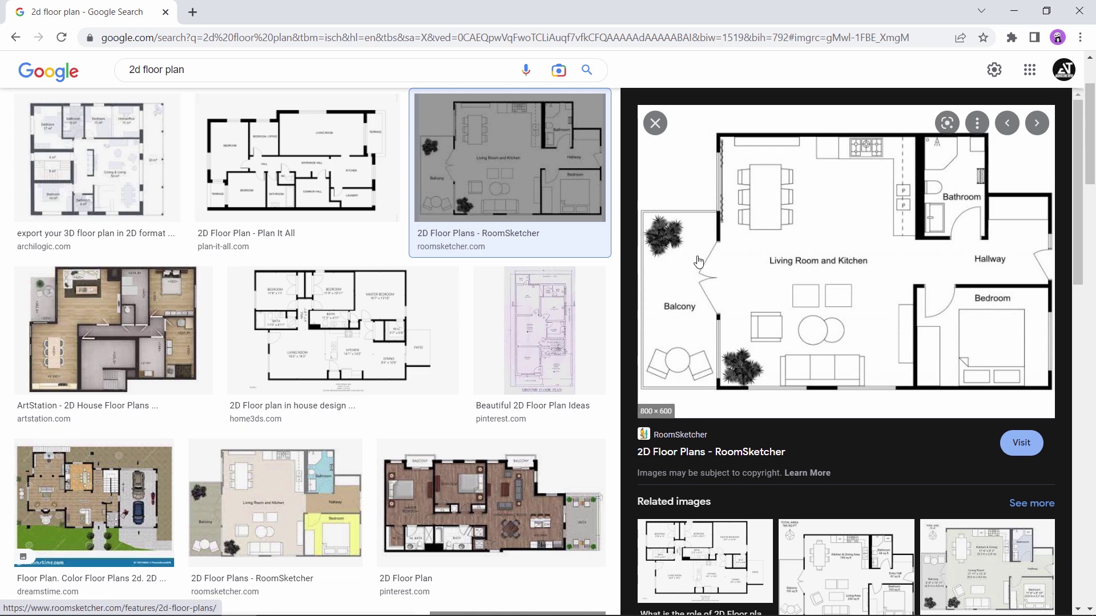
left_click(655, 124)
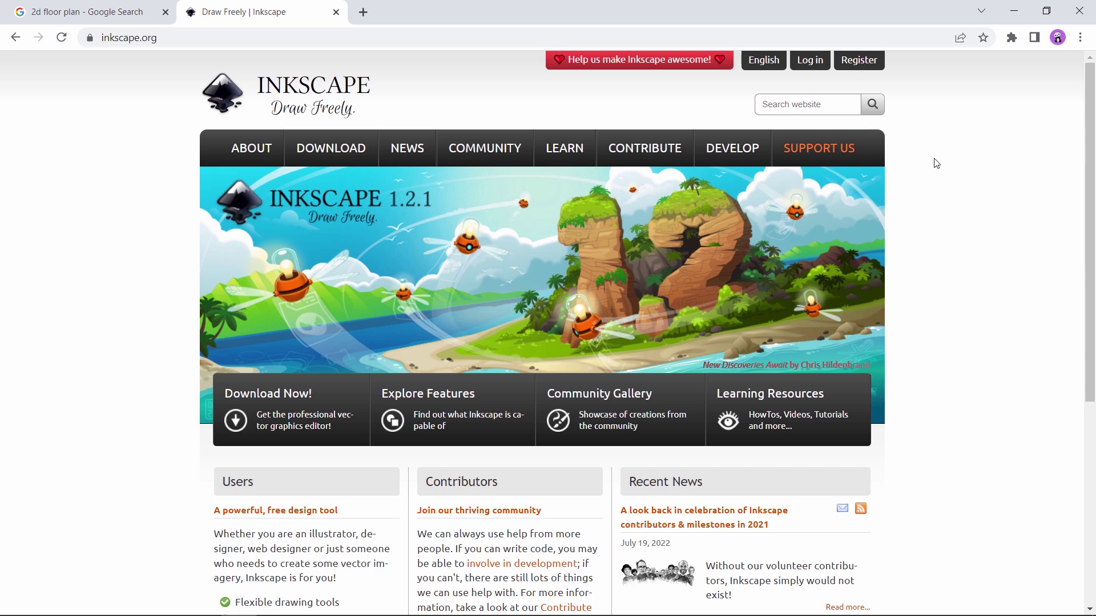
Step: Go from Download Now to the Windows 64-bit Inkscape 1.2.1 download page
scroll(936, 163, "down", 4)
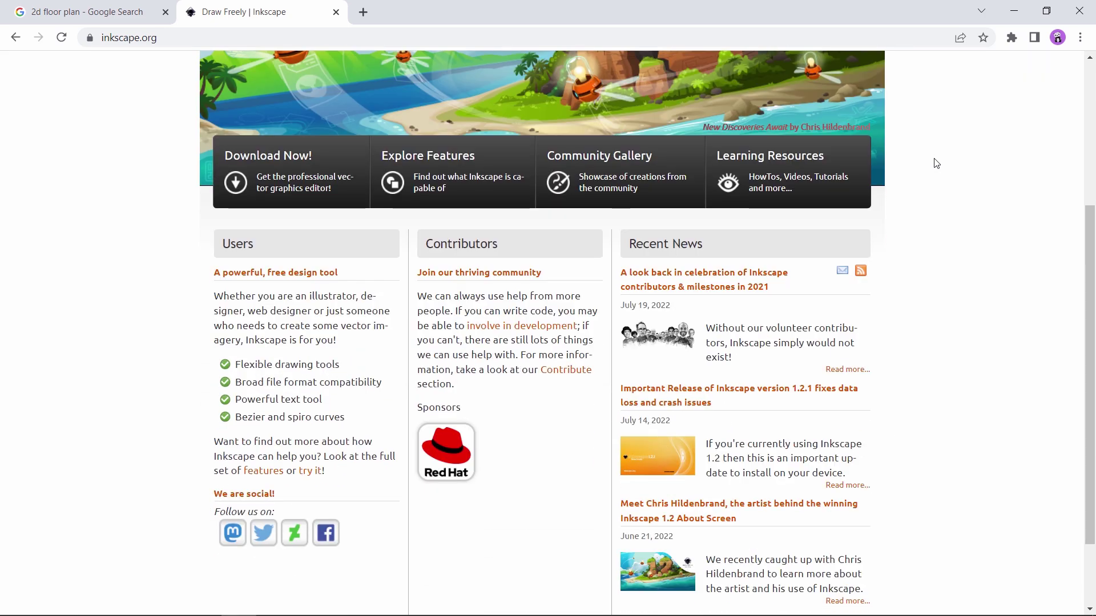
scroll(936, 164, "up", 4)
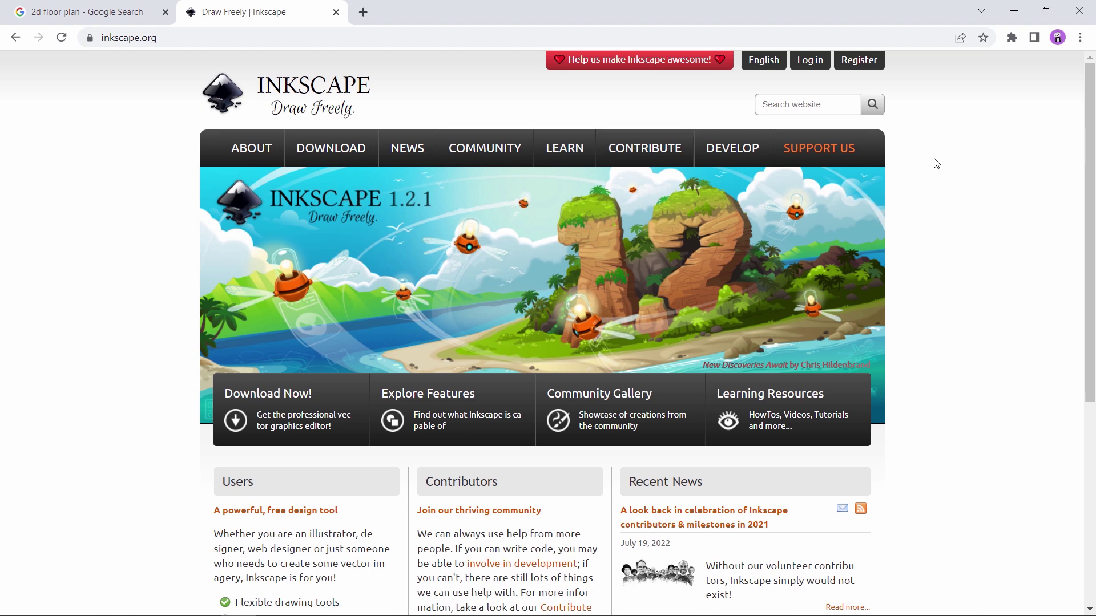
left_click(289, 404)
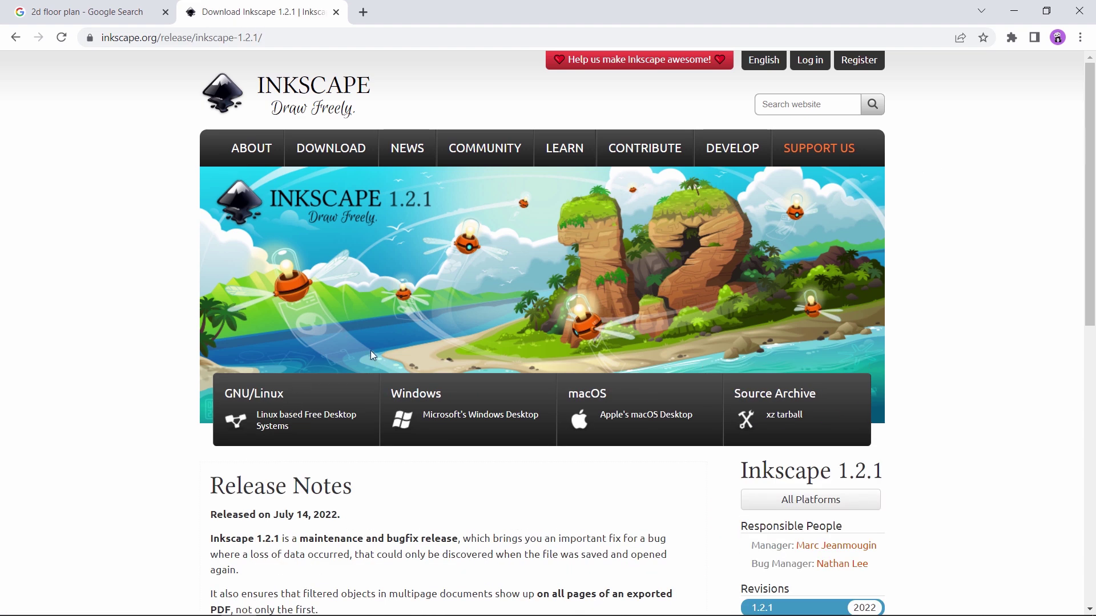
left_click(464, 404)
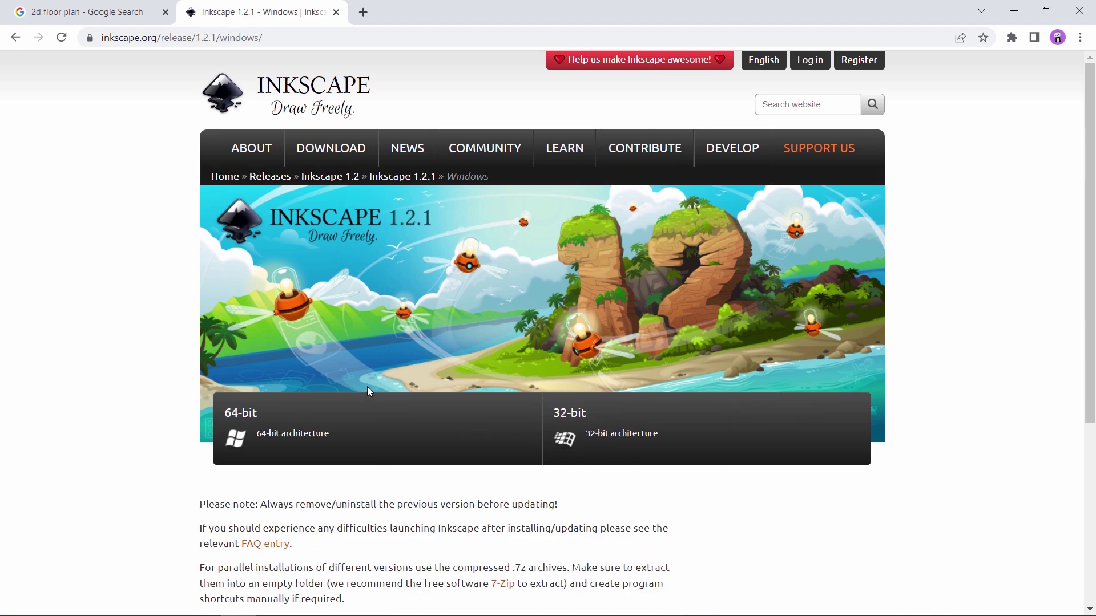
left_click(355, 411)
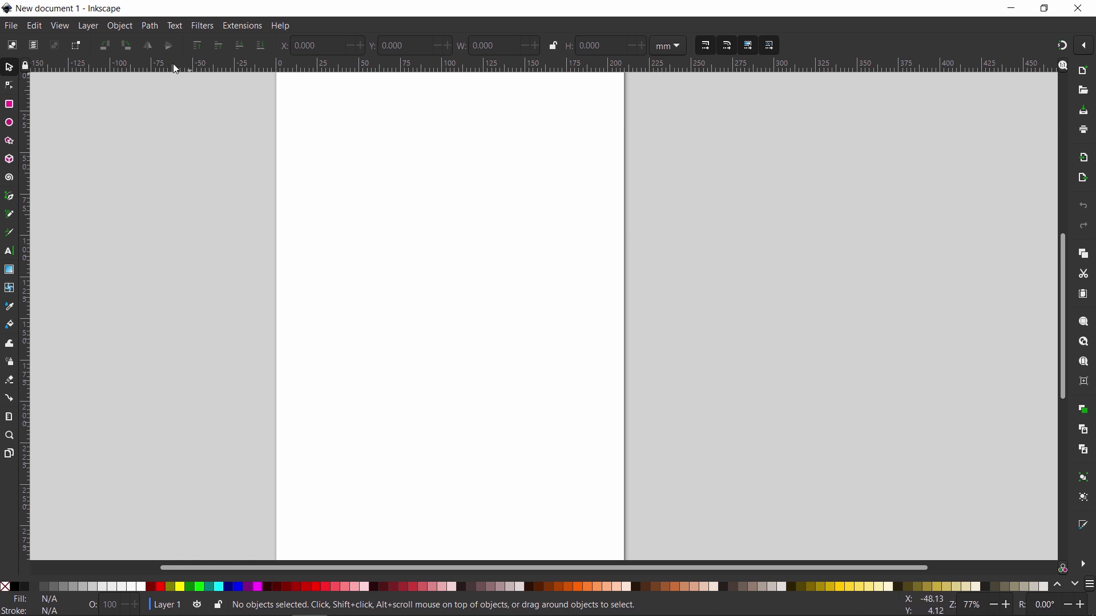
Step: Import Sample-Hauseit-Custom-2D-Floorplan-1, drag it onto the page and zoom in
left_click(11, 26)
left_click(59, 189)
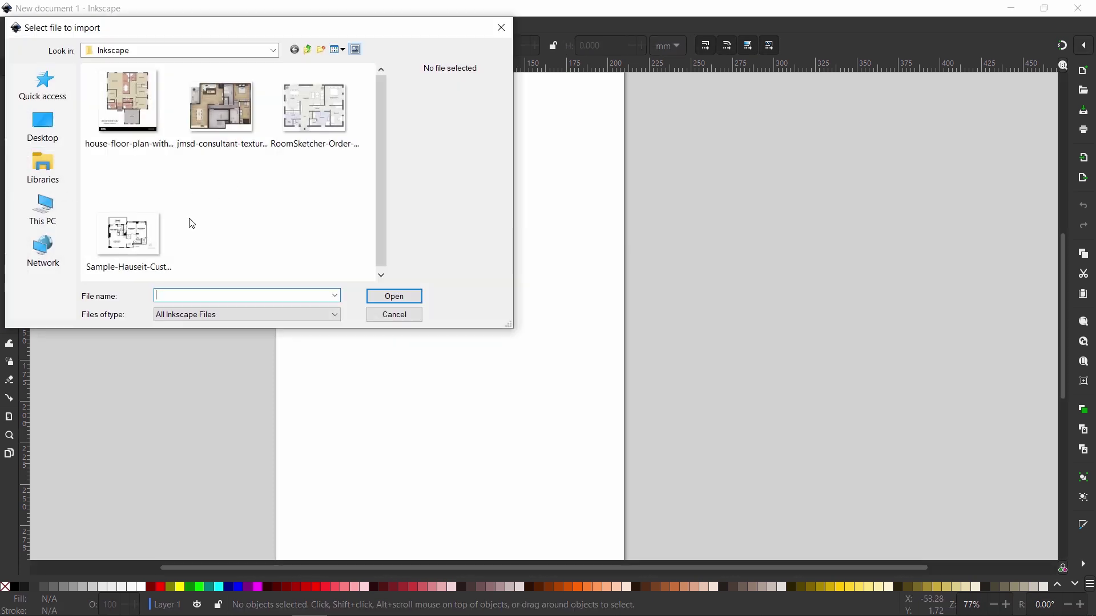
left_click(168, 231)
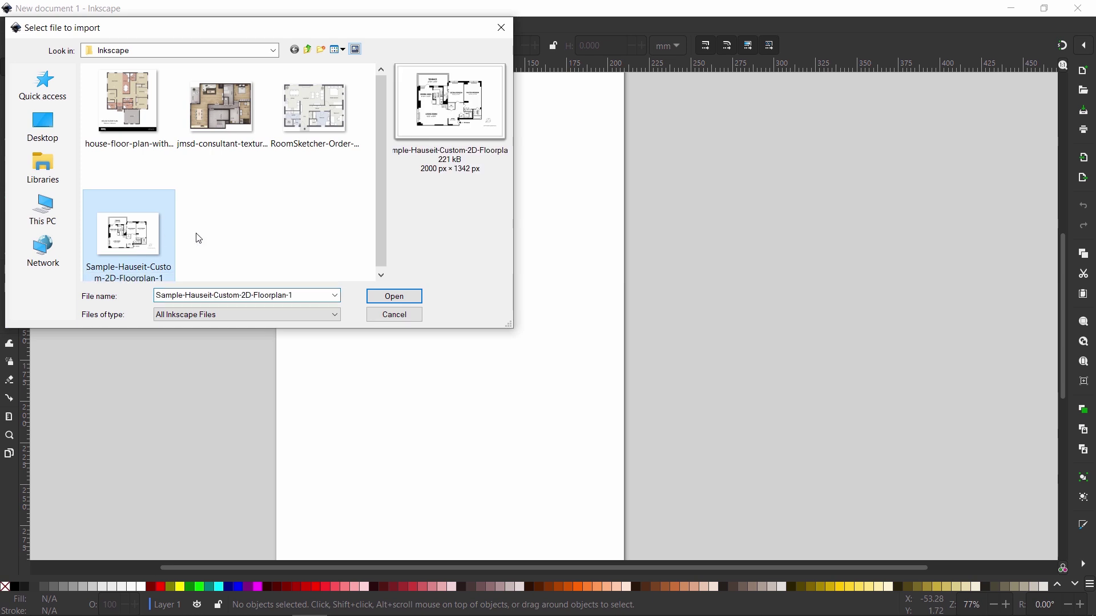
left_click(394, 297)
left_click(331, 295)
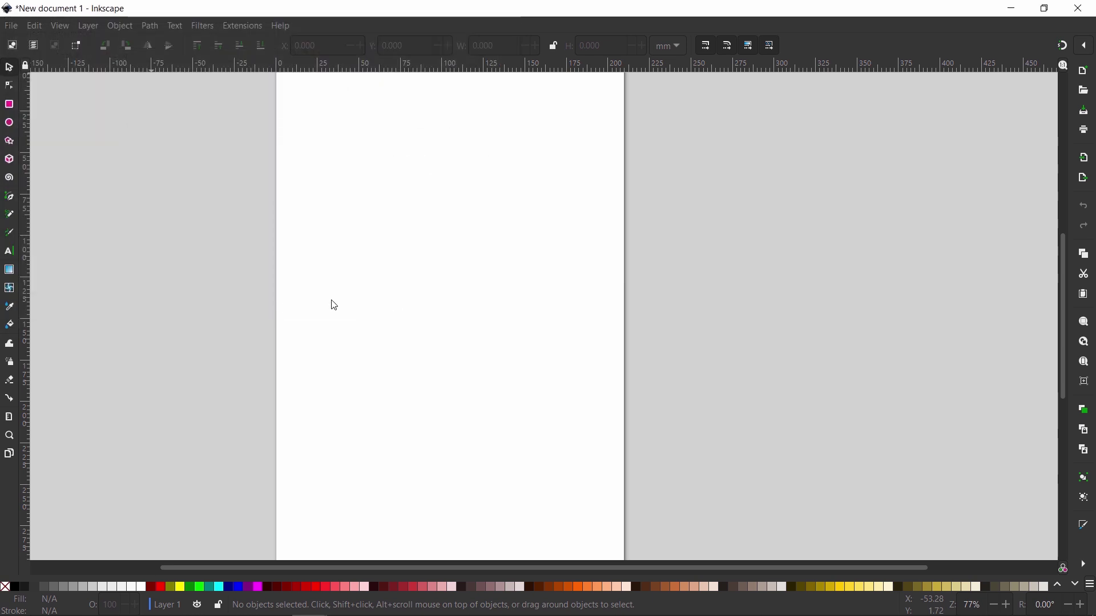
left_click_drag(359, 299, 423, 293)
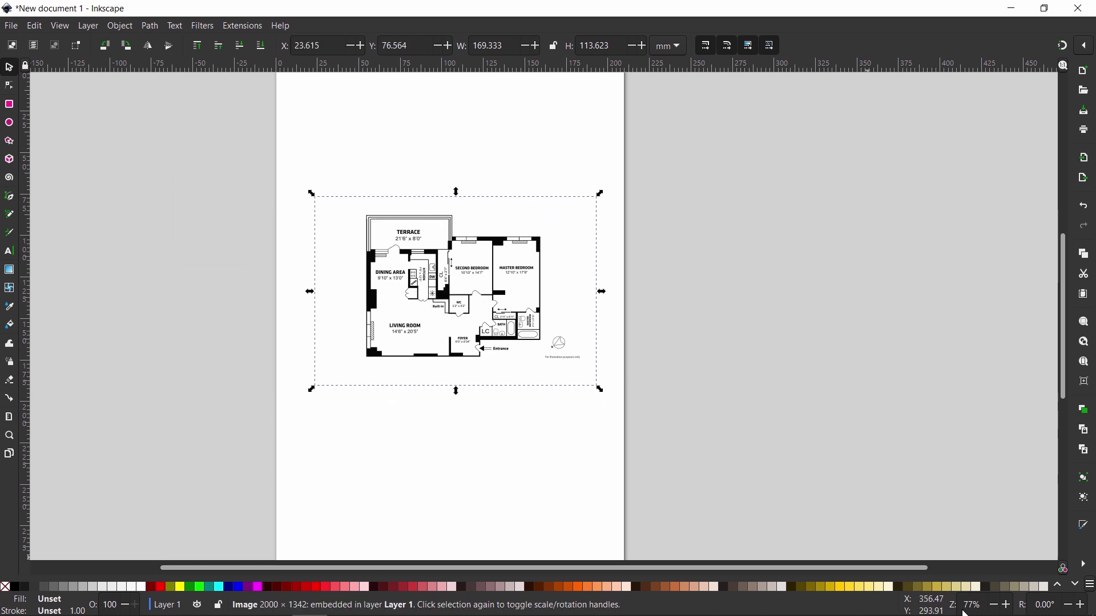
left_click(1009, 608)
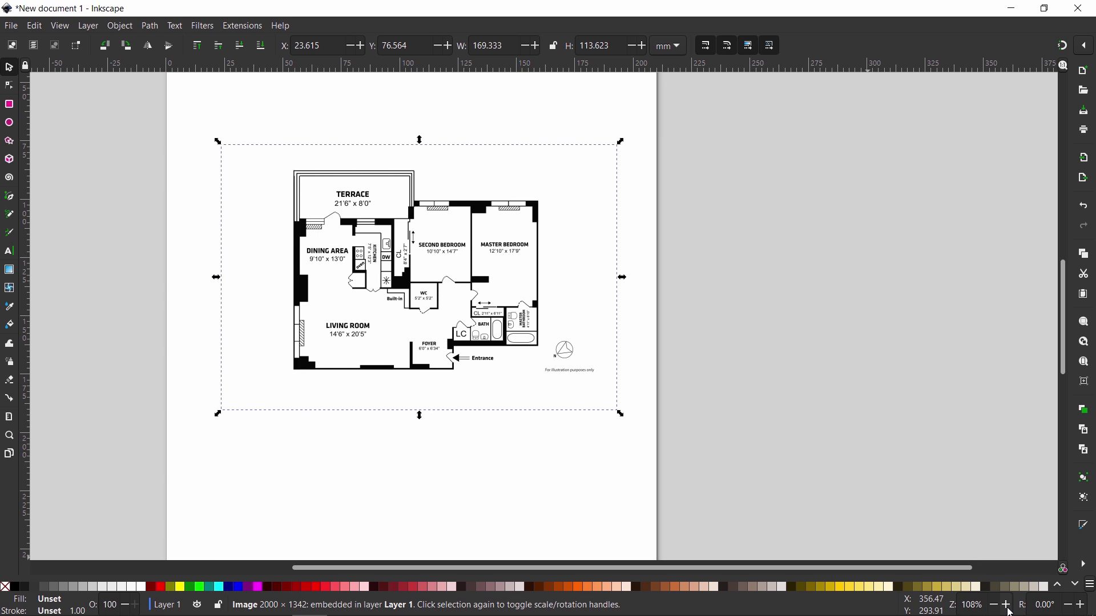
Step: Open Trace Bitmap for the image, try Edge detection and Color quantization, then return to Brightness cutoff
right_click(411, 236)
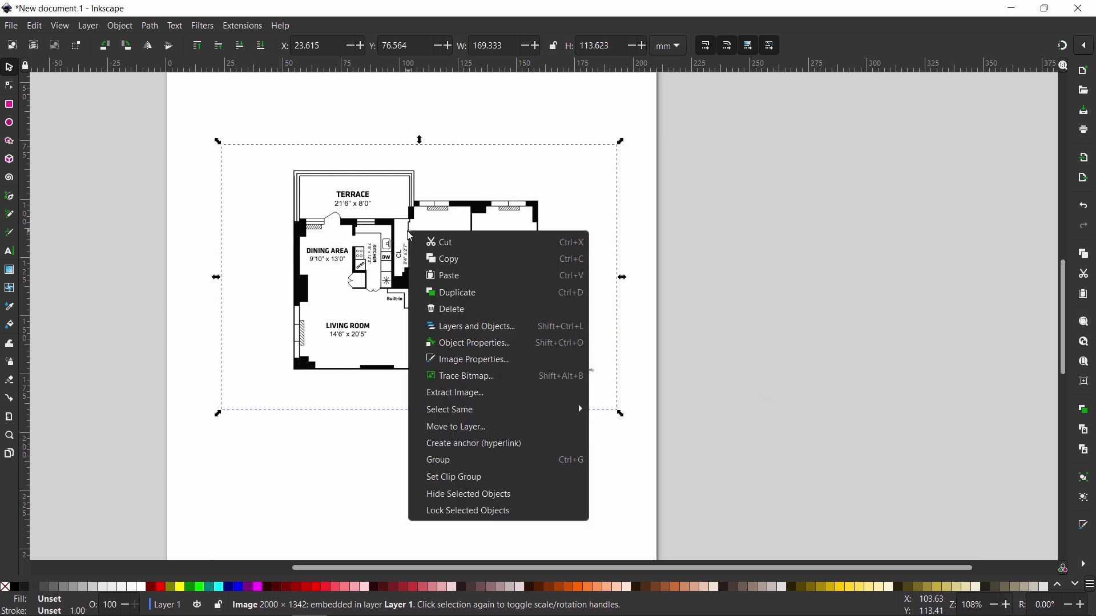
left_click(551, 383)
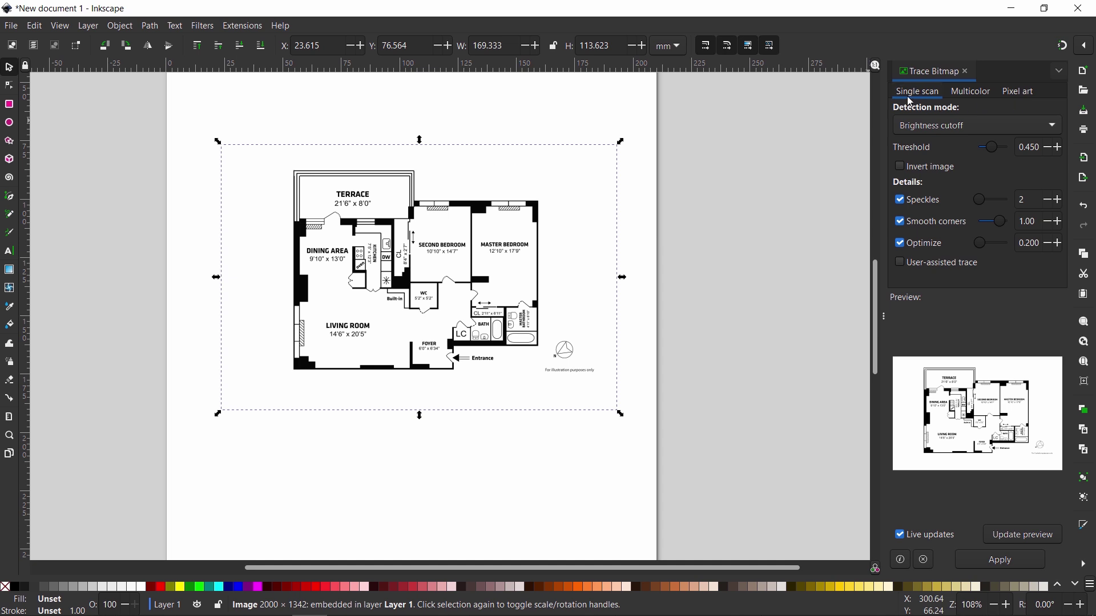
left_click(932, 126)
left_click(935, 146)
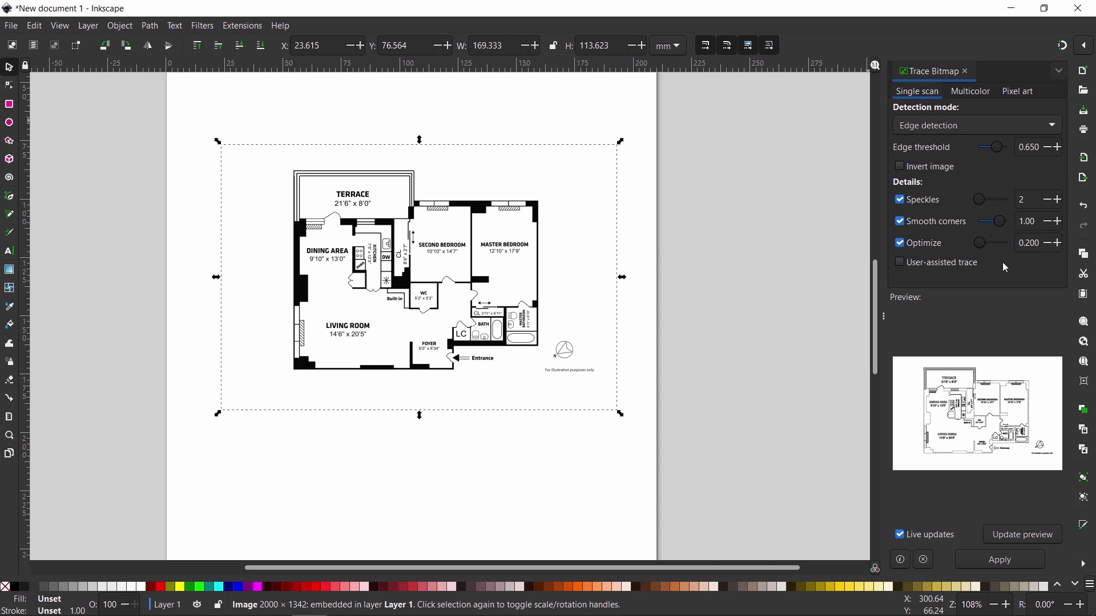
left_click(943, 128)
left_click(939, 143)
left_click(951, 131)
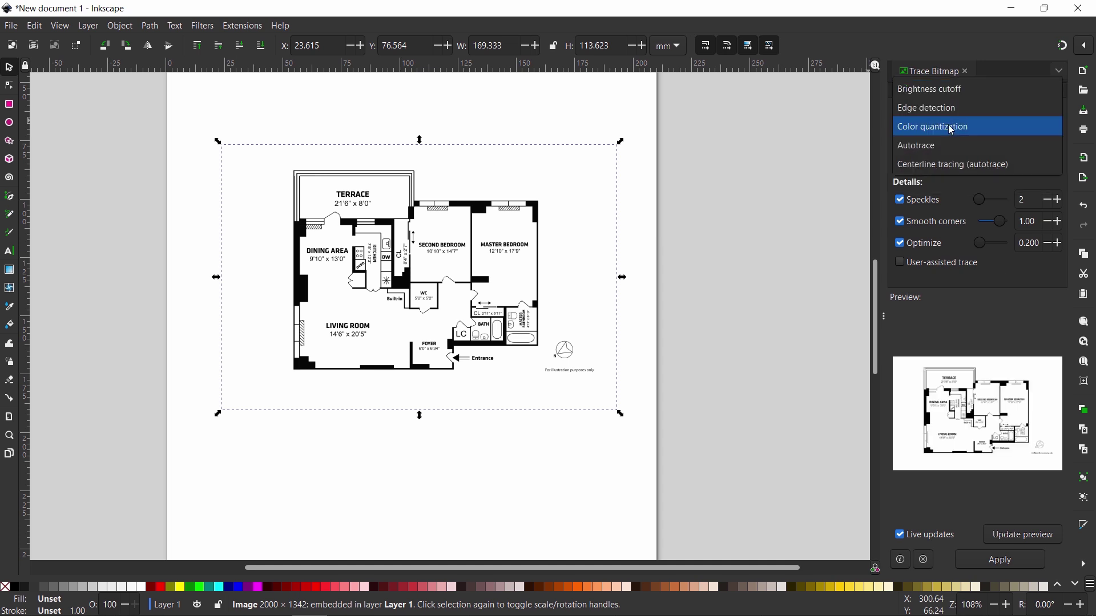
left_click(936, 92)
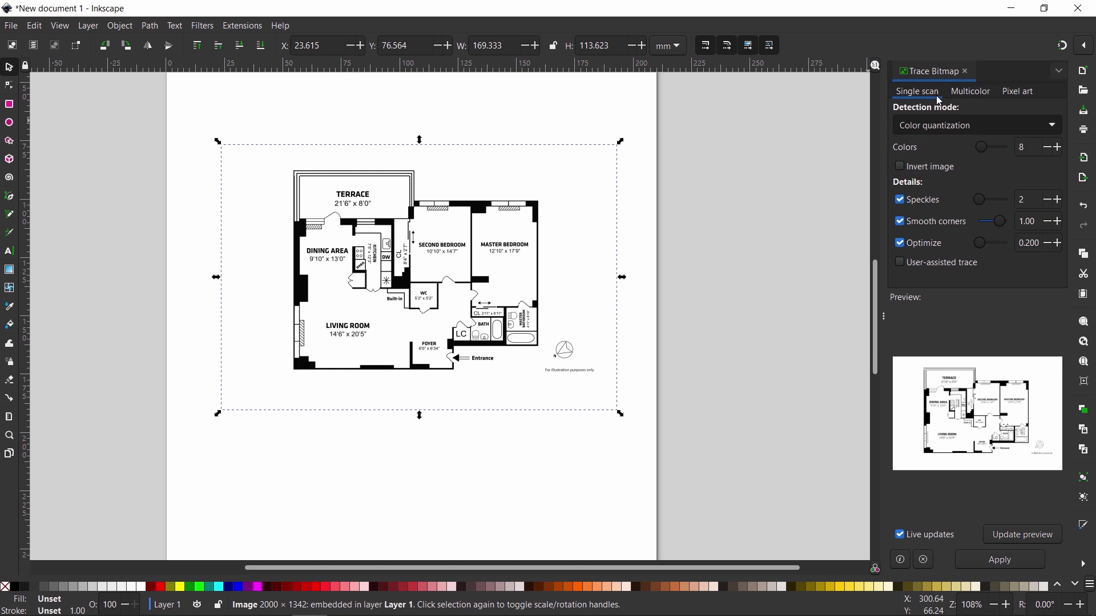
Step: Apply a Multicolor trace in Colors mode with Stack ticked, then drag the result below the original
left_click(975, 98)
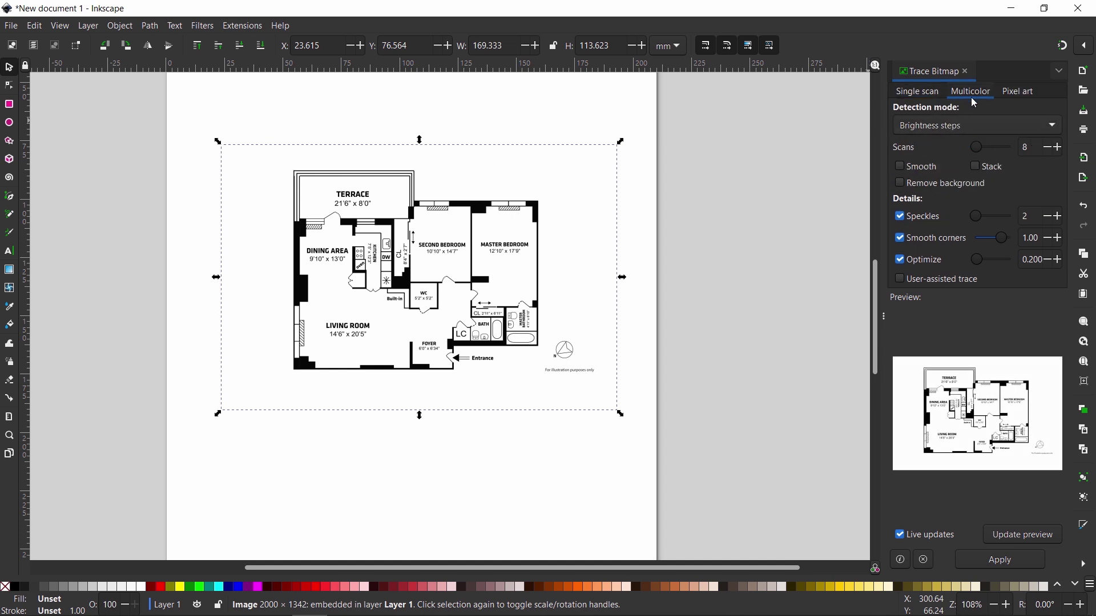
left_click(968, 124)
left_click(968, 124)
key("Down")
left_click(986, 170)
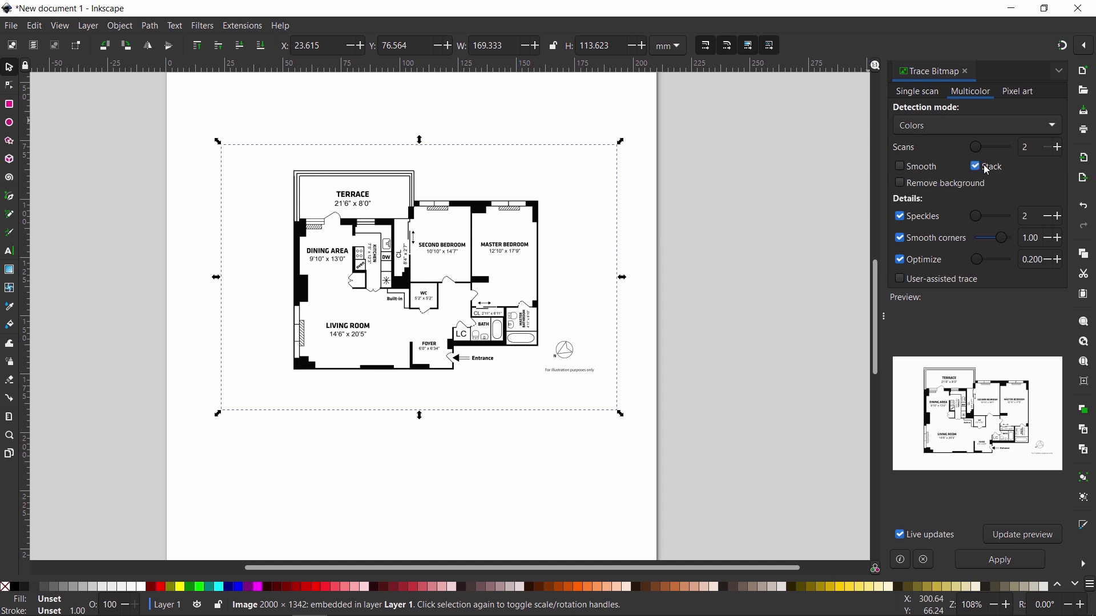
left_click(999, 562)
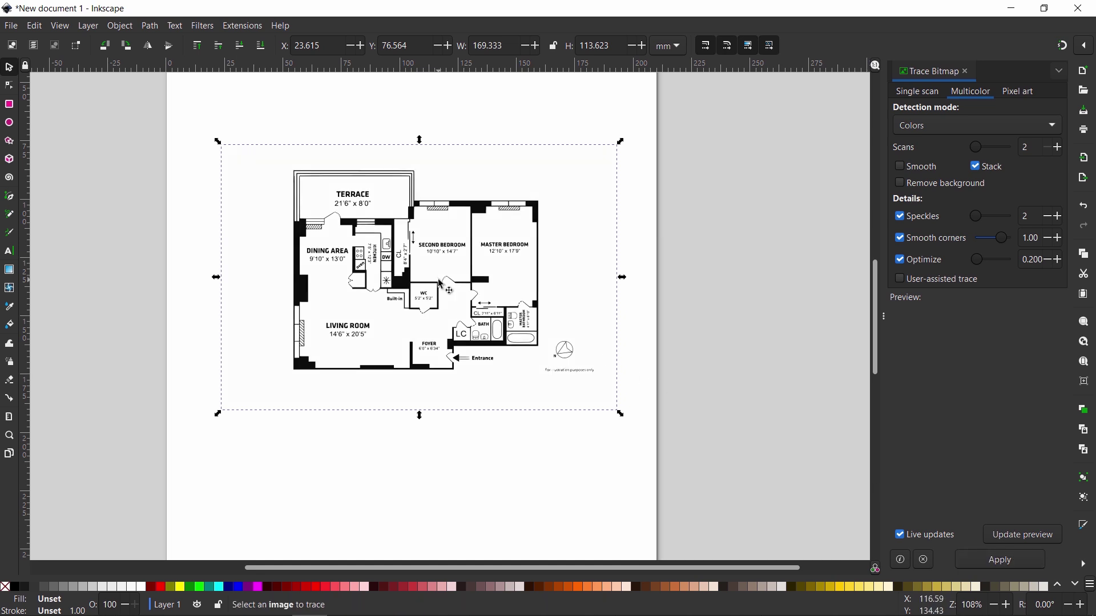
scroll(451, 285, "down", 2)
mouse_move(404, 238)
left_mouse_down()
mouse_move(403, 474)
mouse_move(392, 490)
left_mouse_up()
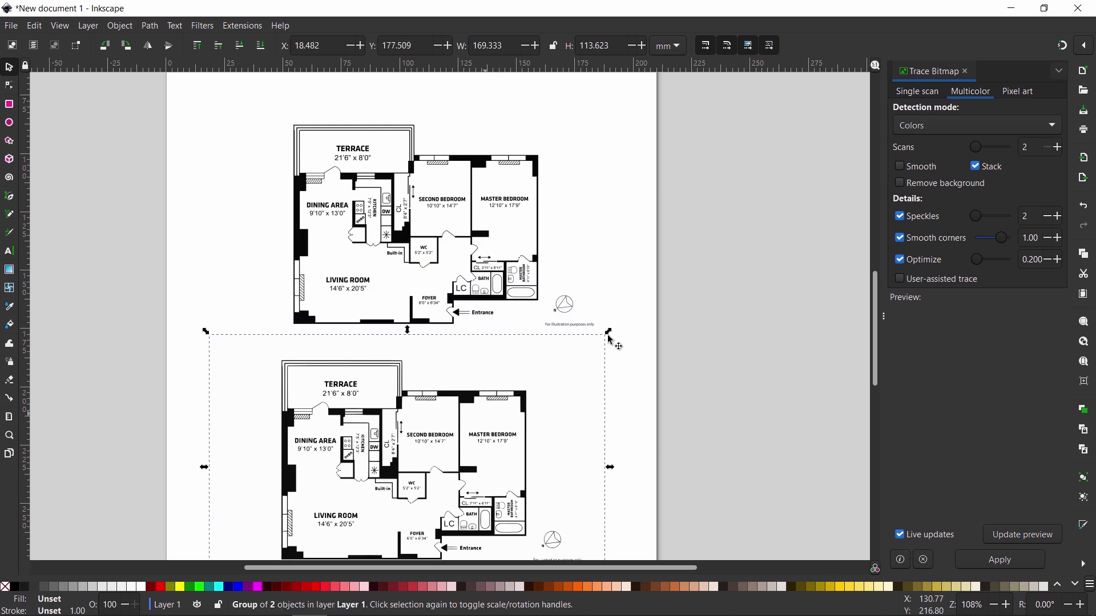
Step: Save As drawing.svg on the Desktop, keeping the Inkscape SVG format
scroll(628, 328, "down", 2)
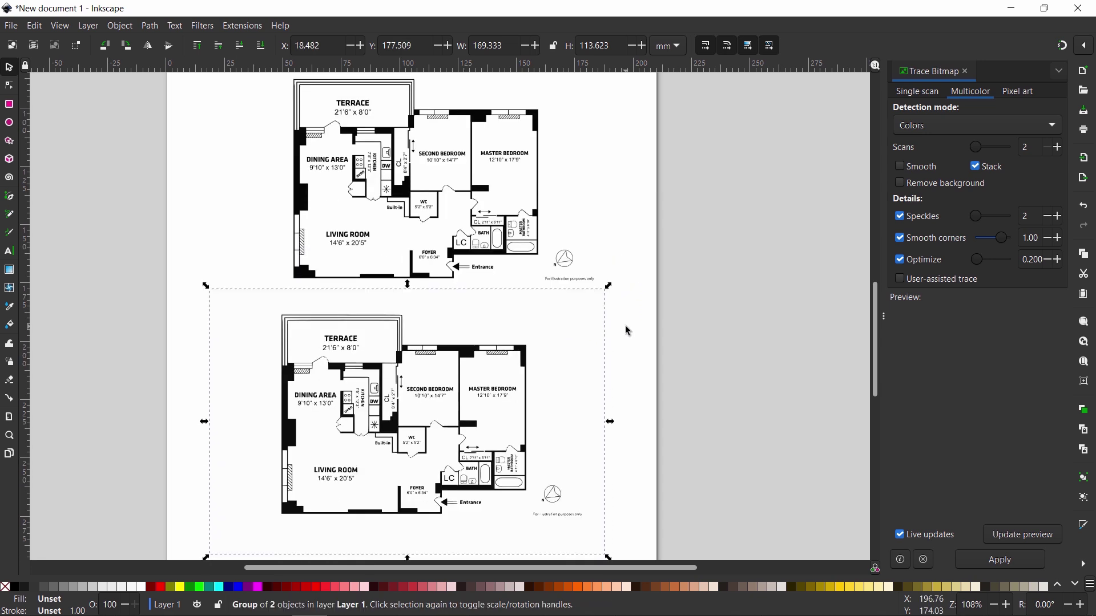
left_click(11, 27)
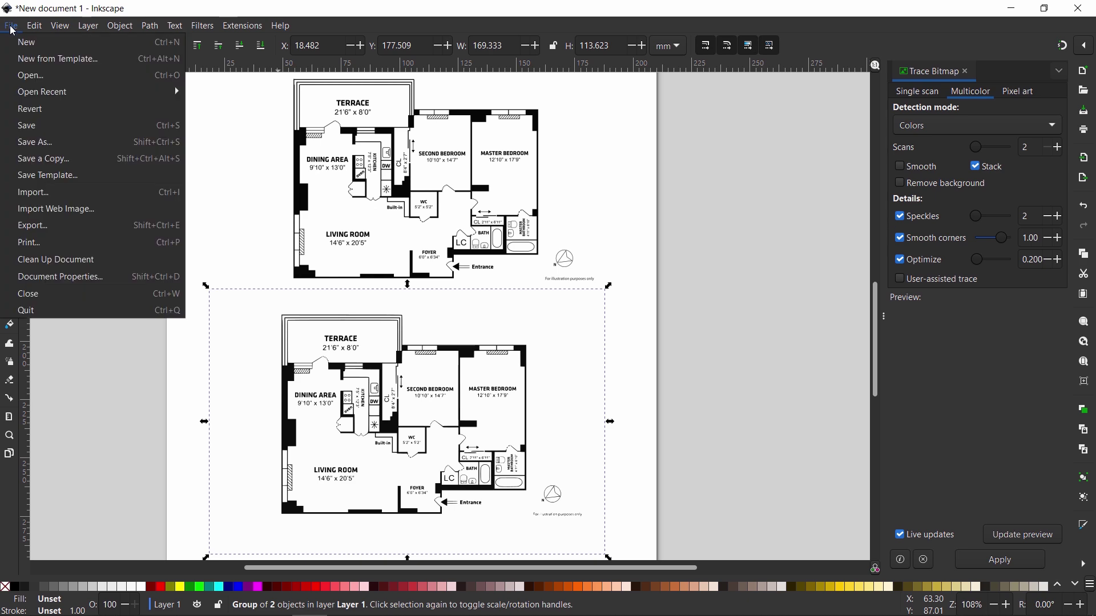
left_click(60, 143)
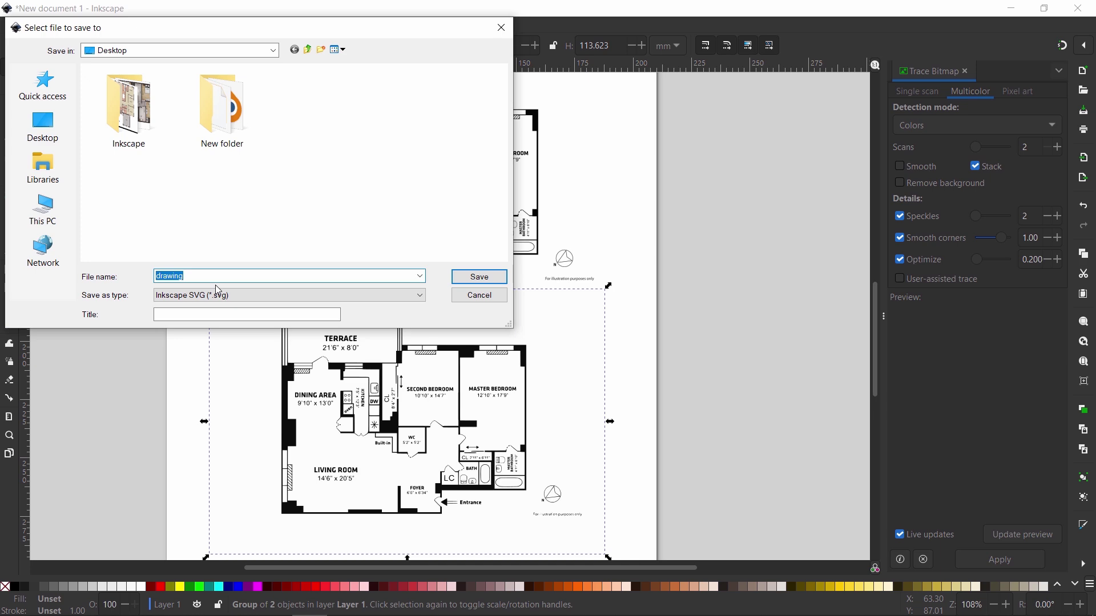
left_click(259, 295)
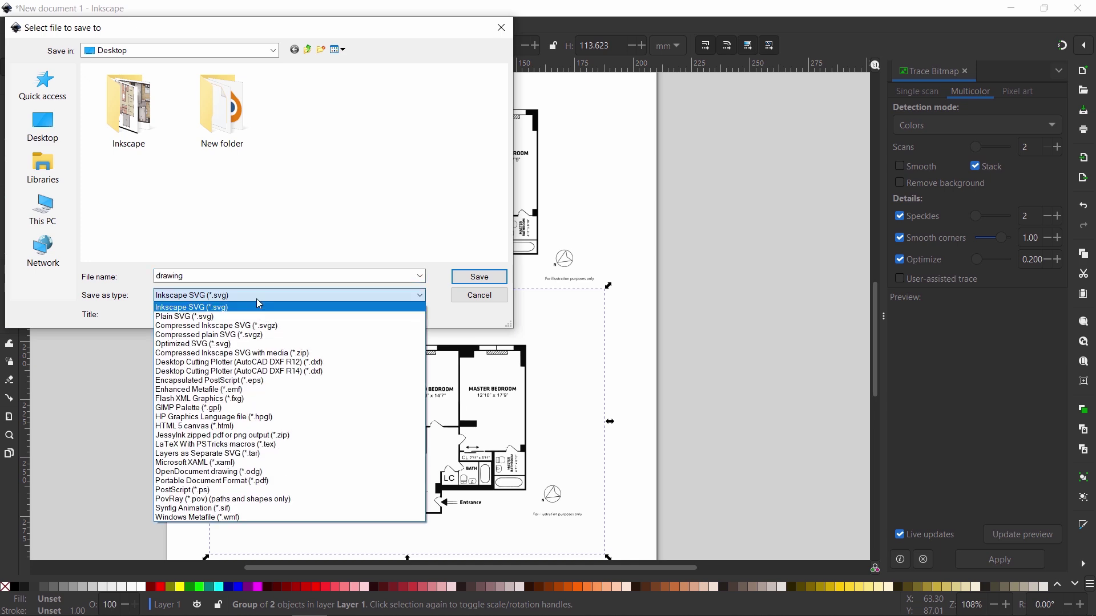
left_click(259, 307)
left_click(478, 278)
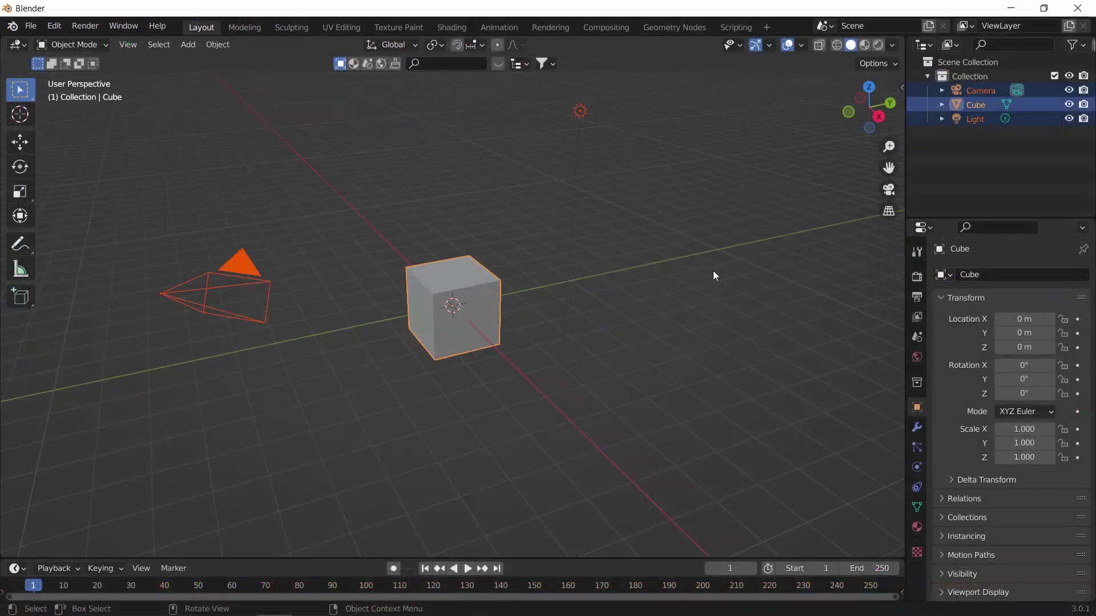
Step: Delete the default camera, cube and light, and look through the File > Import formats
key("x")
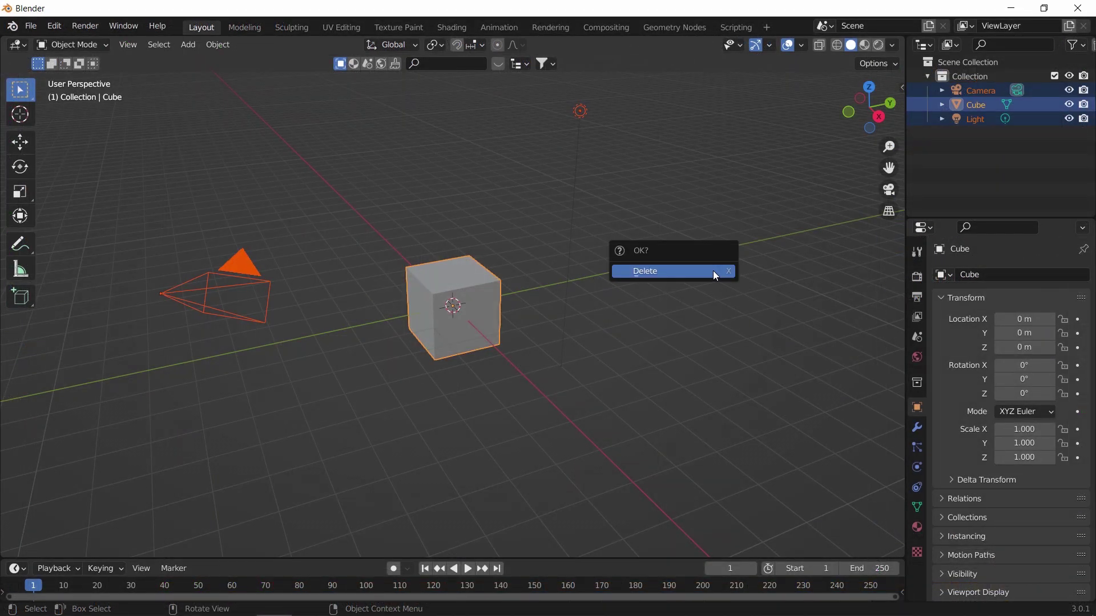
left_click(715, 276)
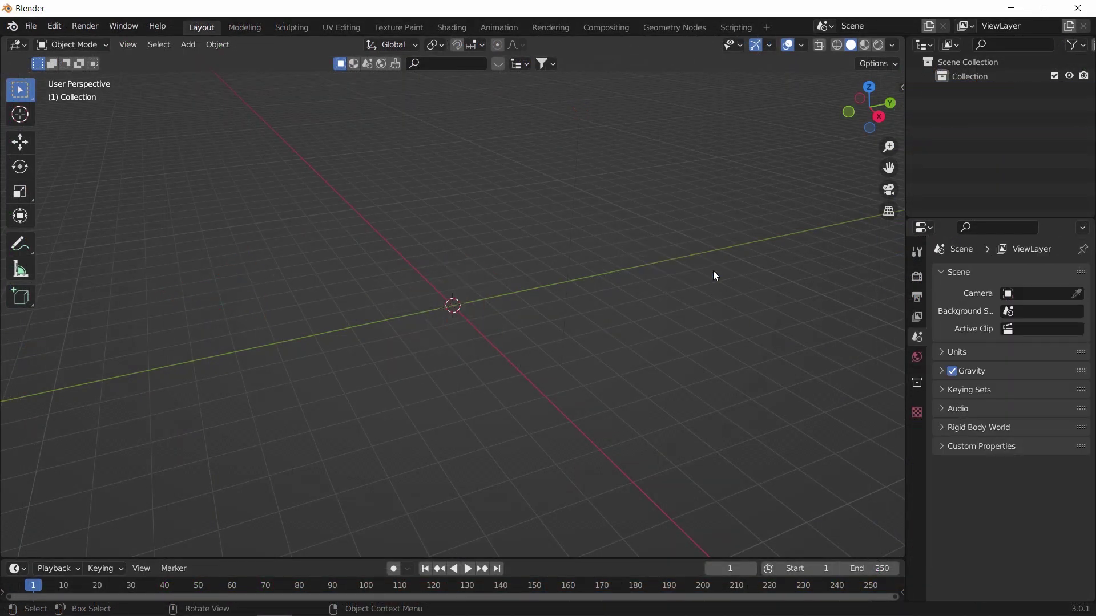
left_click(28, 27)
mouse_move(108, 216)
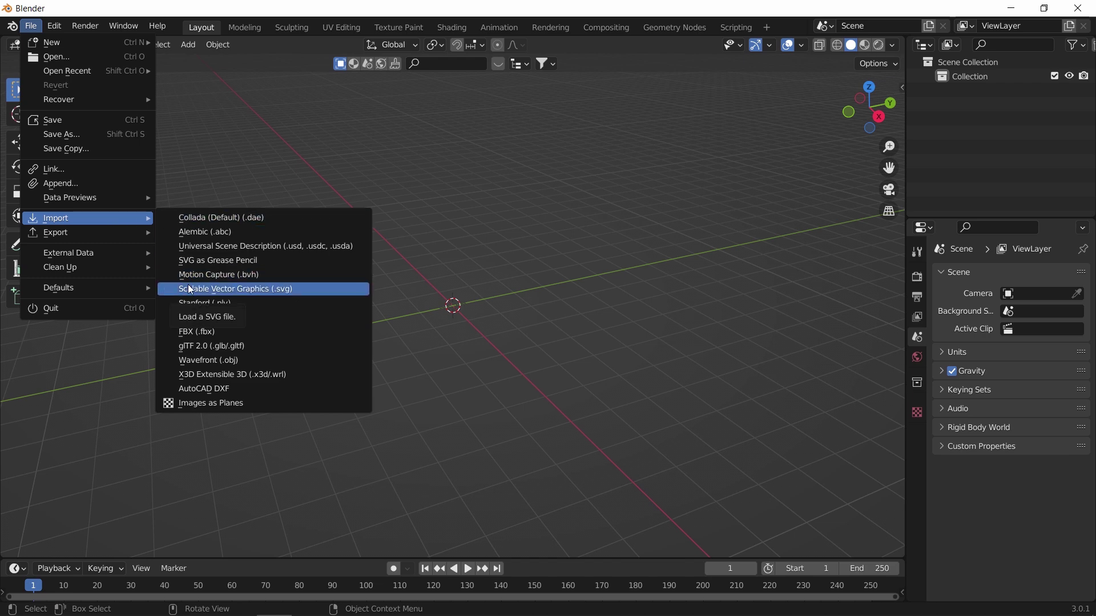
Step: Search the Preferences add-ons for 'svg' and confirm the SVG 1.1 importer is enabled
mouse_move(55, 25)
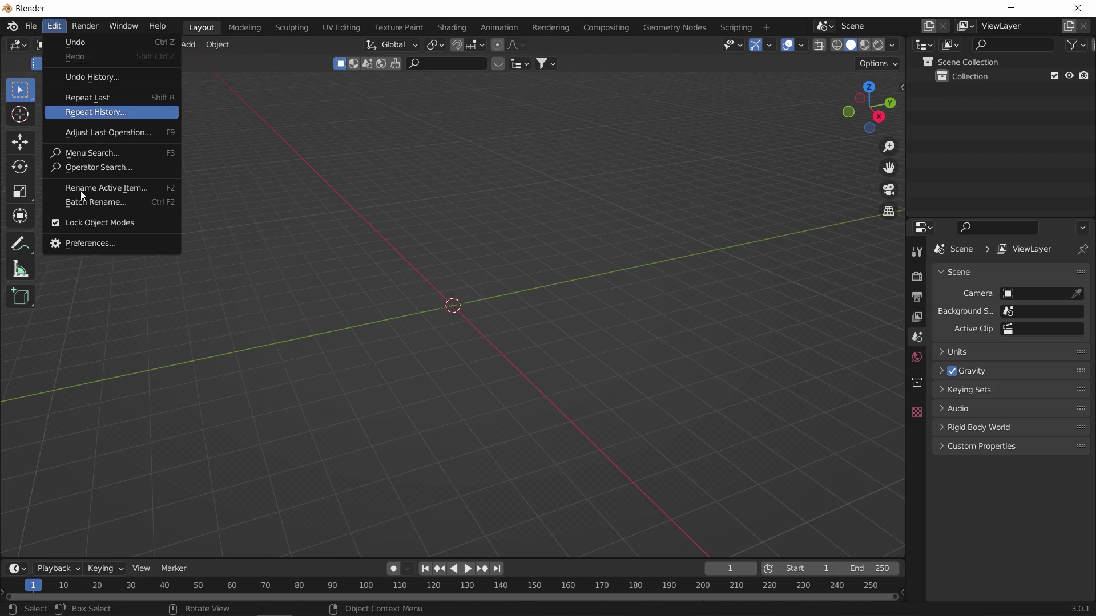
left_click(94, 244)
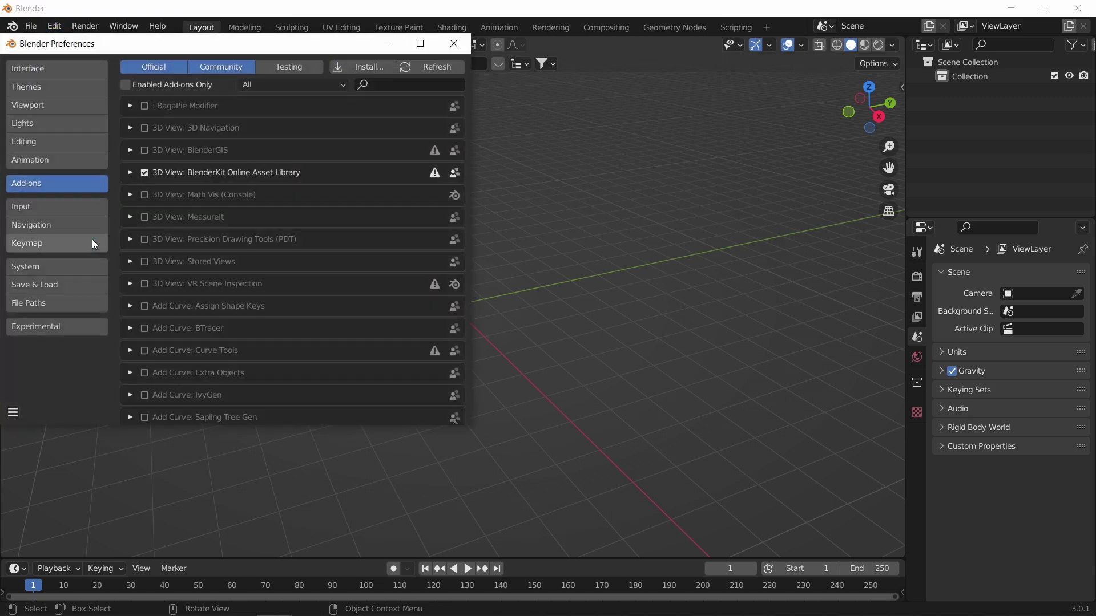
left_click(407, 85)
type("svg")
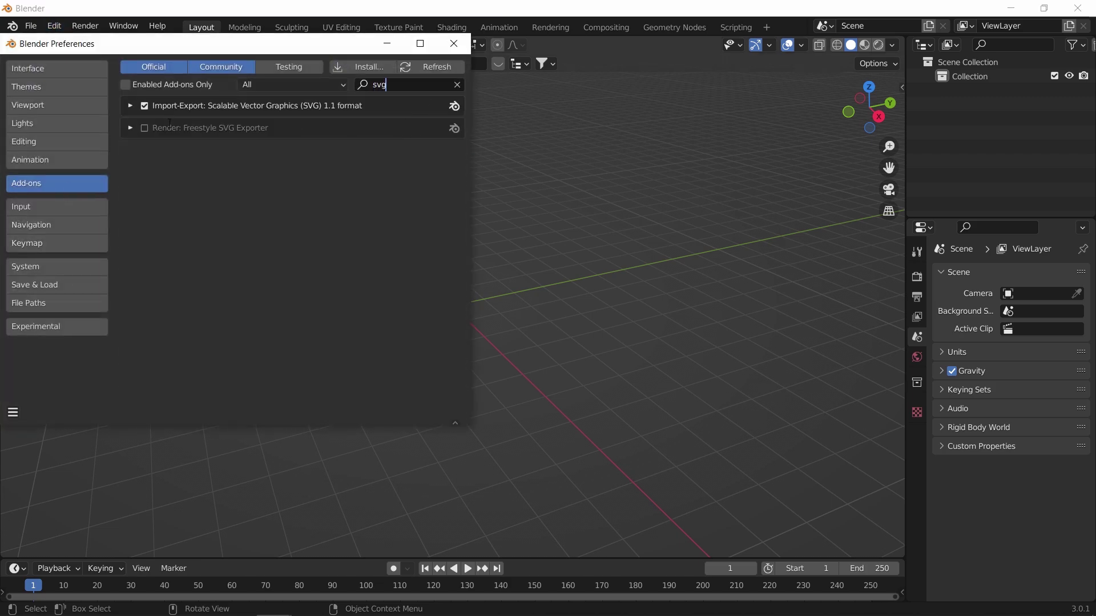
left_click(131, 106)
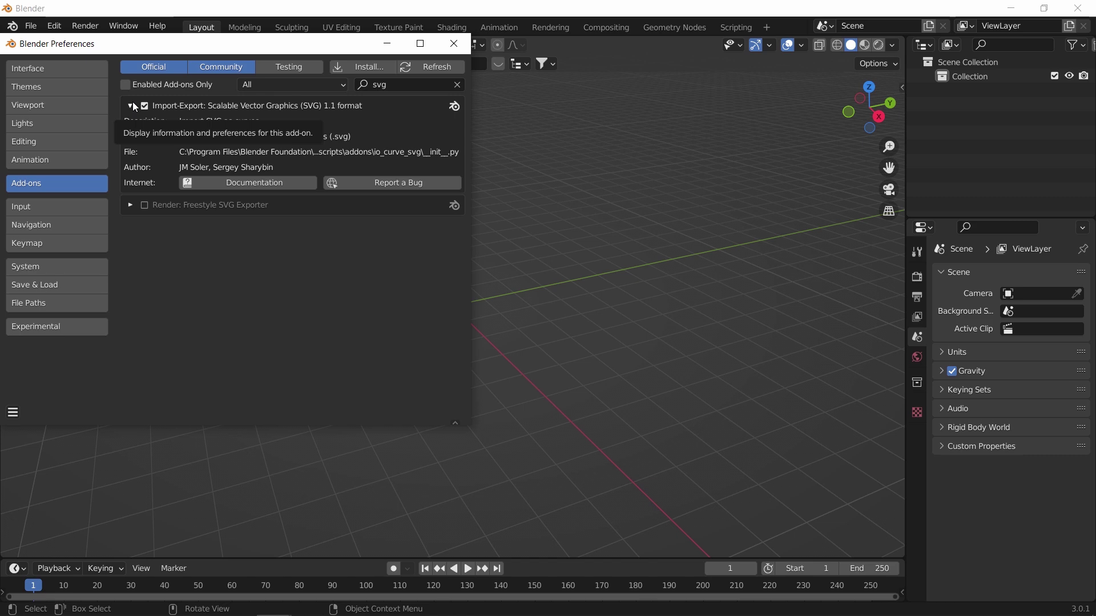
Step: Import drawing.svg from the Desktop through the SVG importer, bringing in path181 and path183
left_click(454, 43)
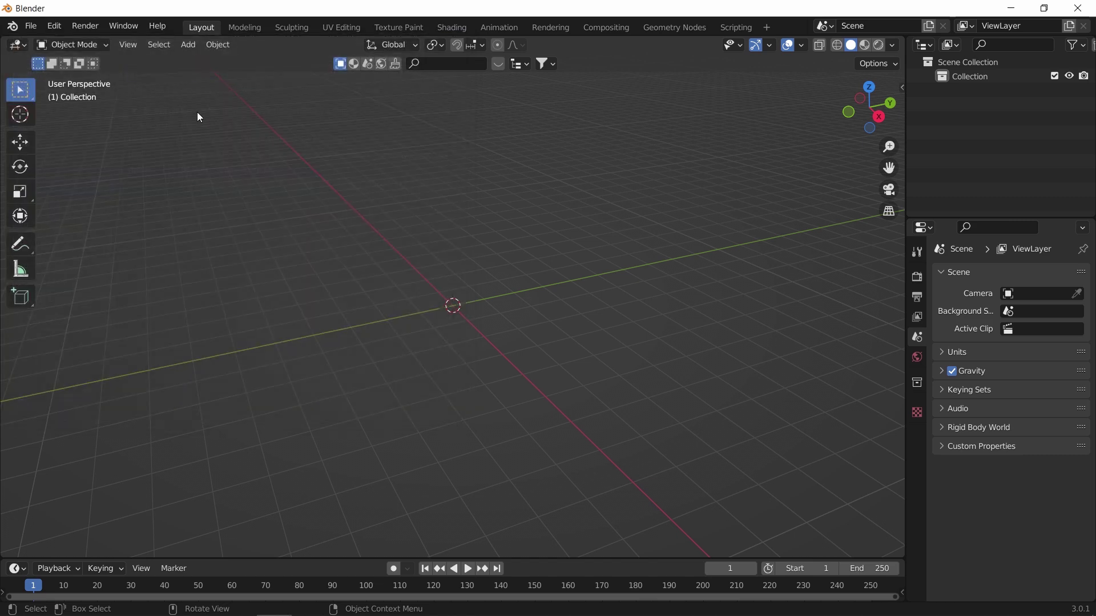
left_click(31, 26)
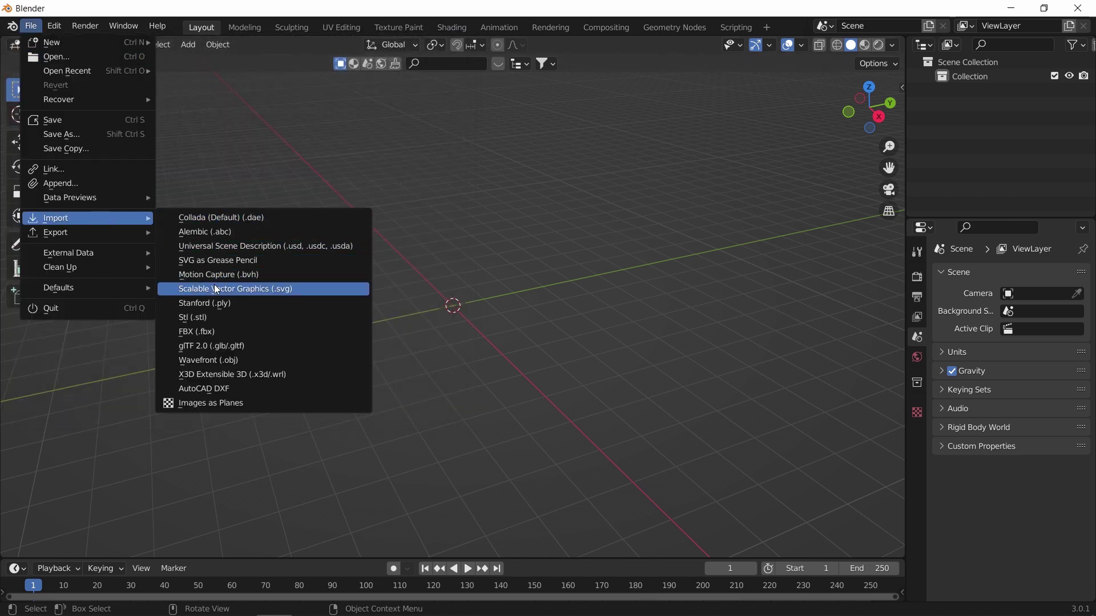
left_click(214, 284)
left_click(166, 217)
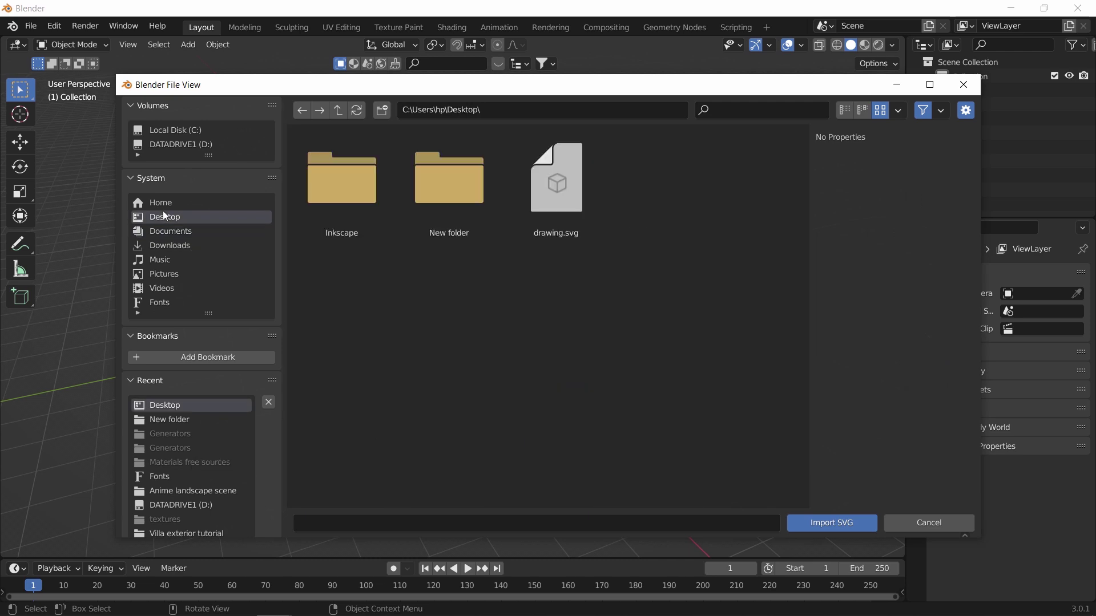
left_click(539, 199)
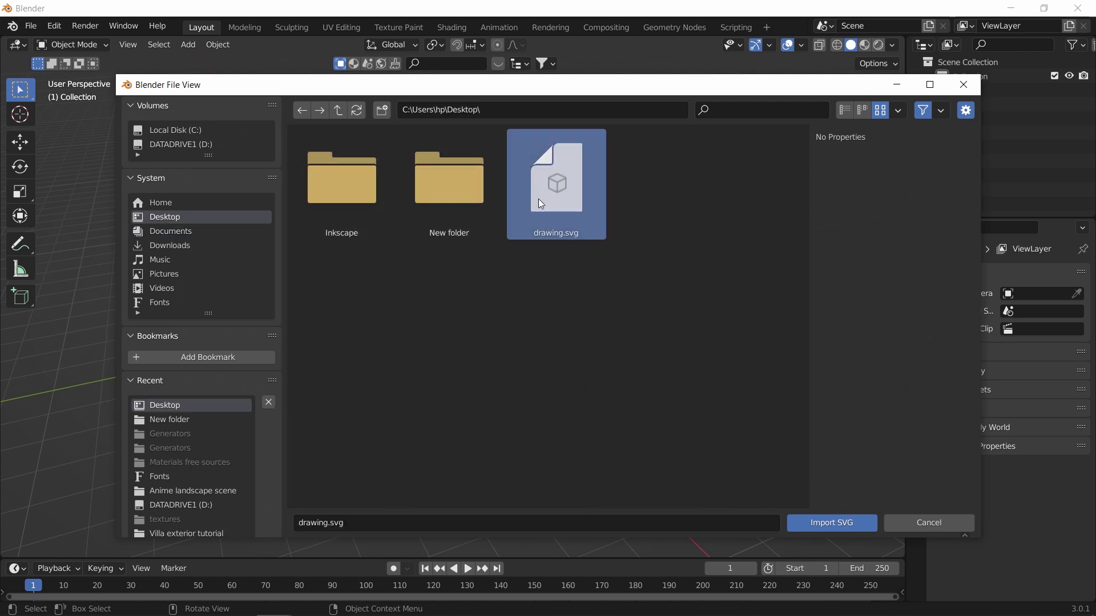
double_click(539, 199)
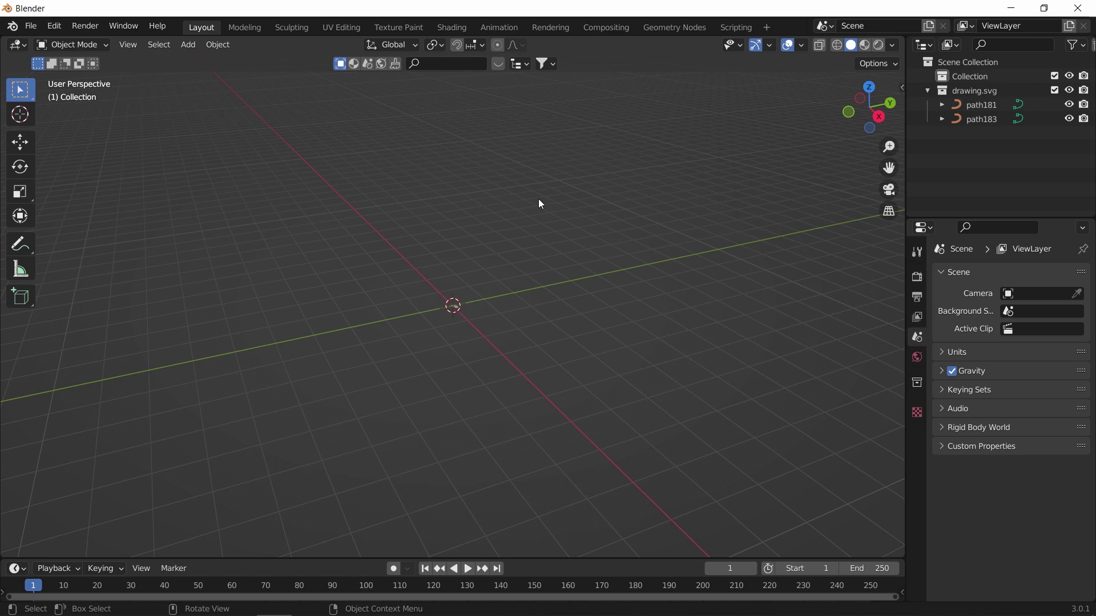
Step: In top view, scale the imported curves up to 20 and move them over the origin
key("KP_7")
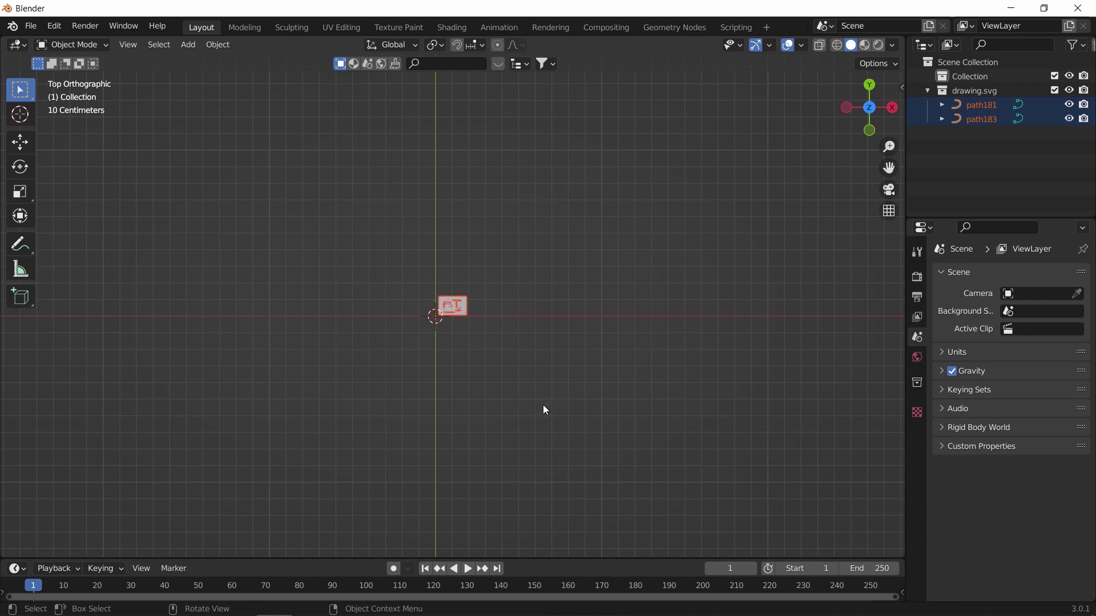
key("s")
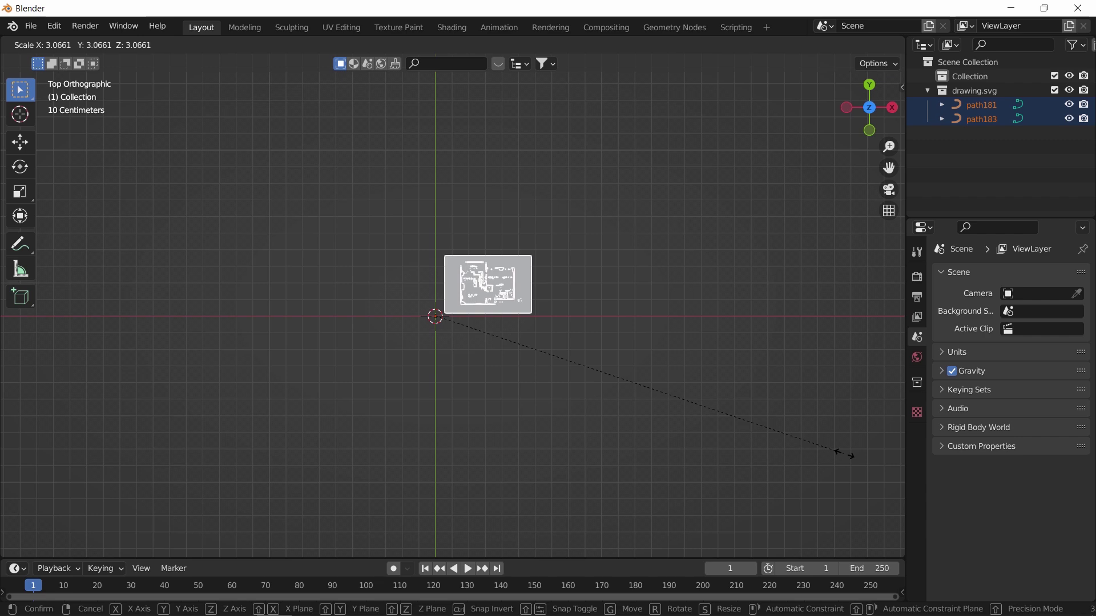
left_click(822, 433)
key("g")
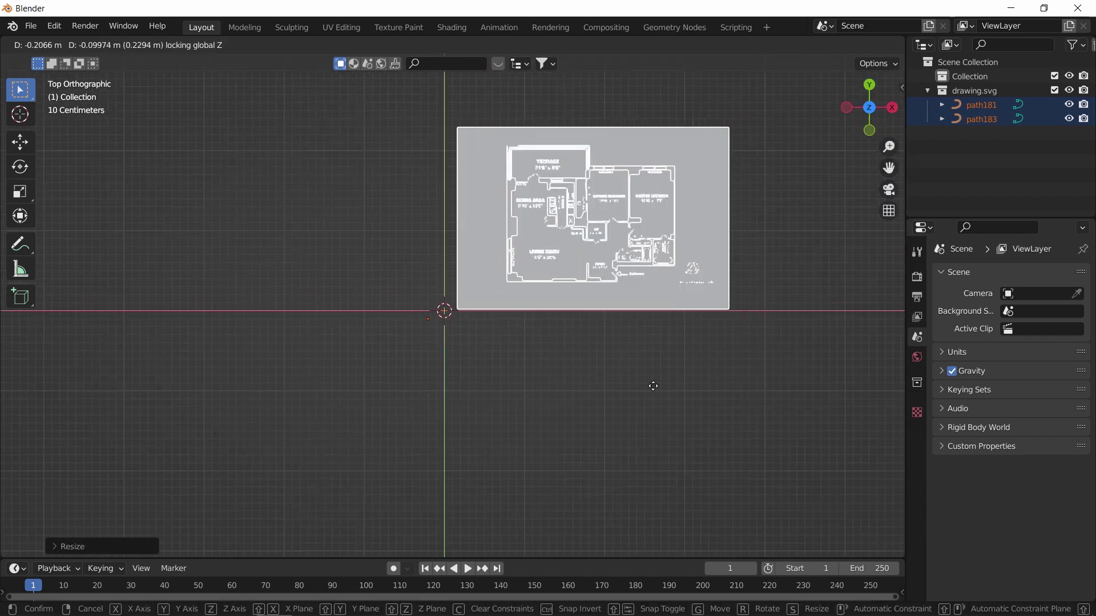
left_click(568, 420)
scroll(563, 409, "up", 4)
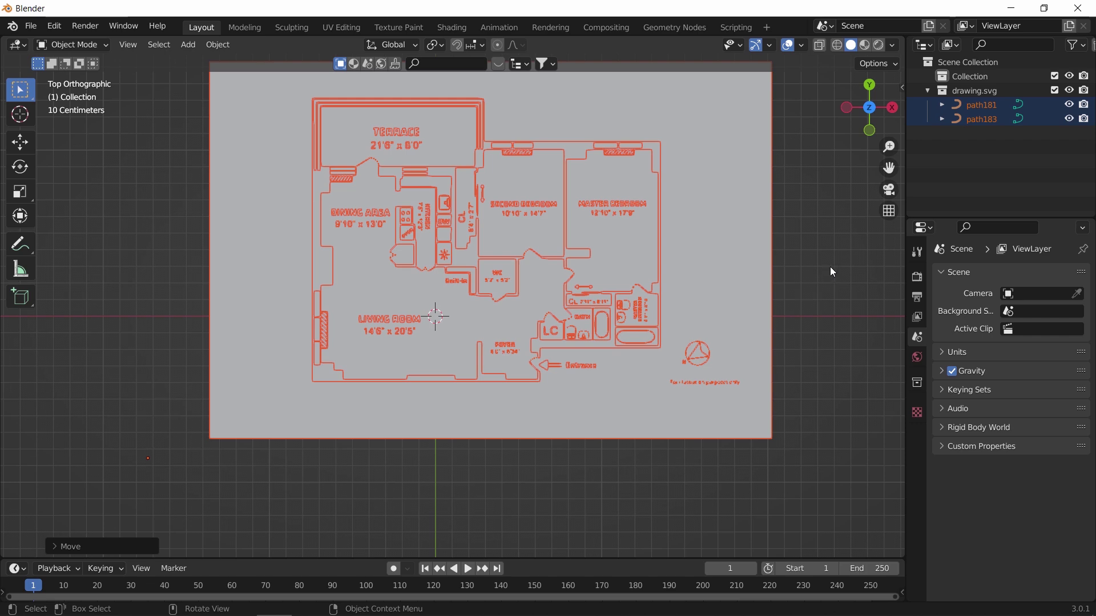
left_click(830, 266)
Step: Hide the grey background rectangle path183 and select the path181 floor plan outlines
left_click(774, 270)
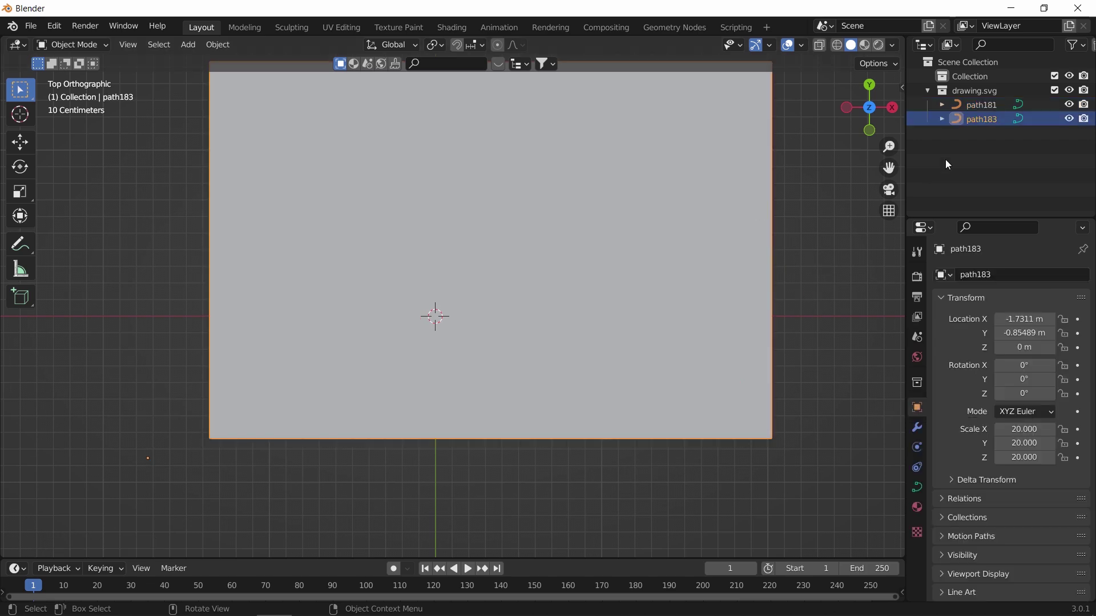
left_click(1069, 118)
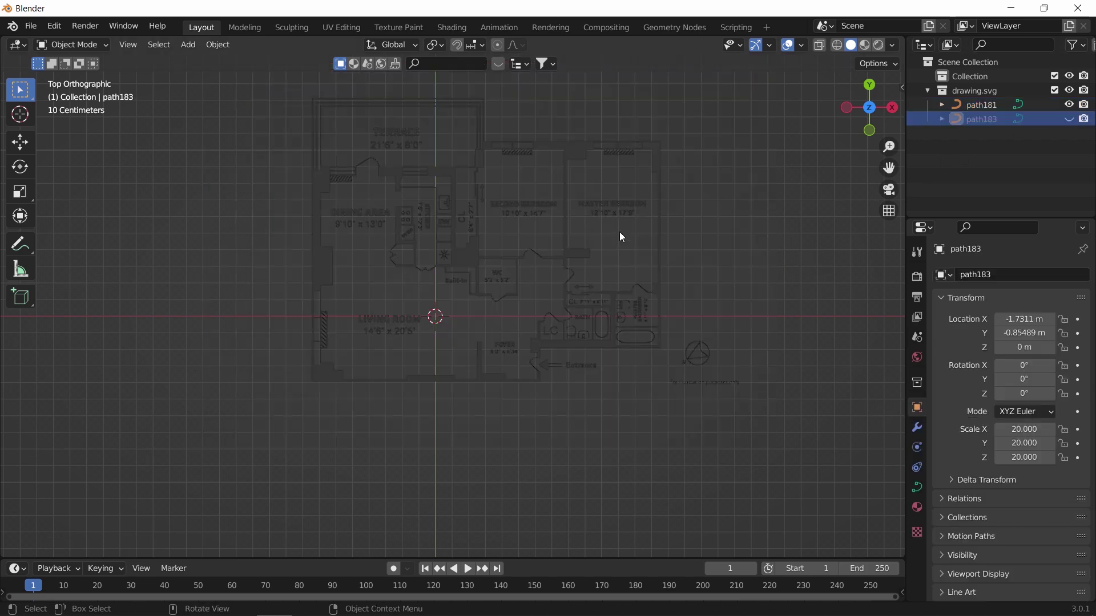
scroll(549, 257, "up", 2)
left_click(555, 327)
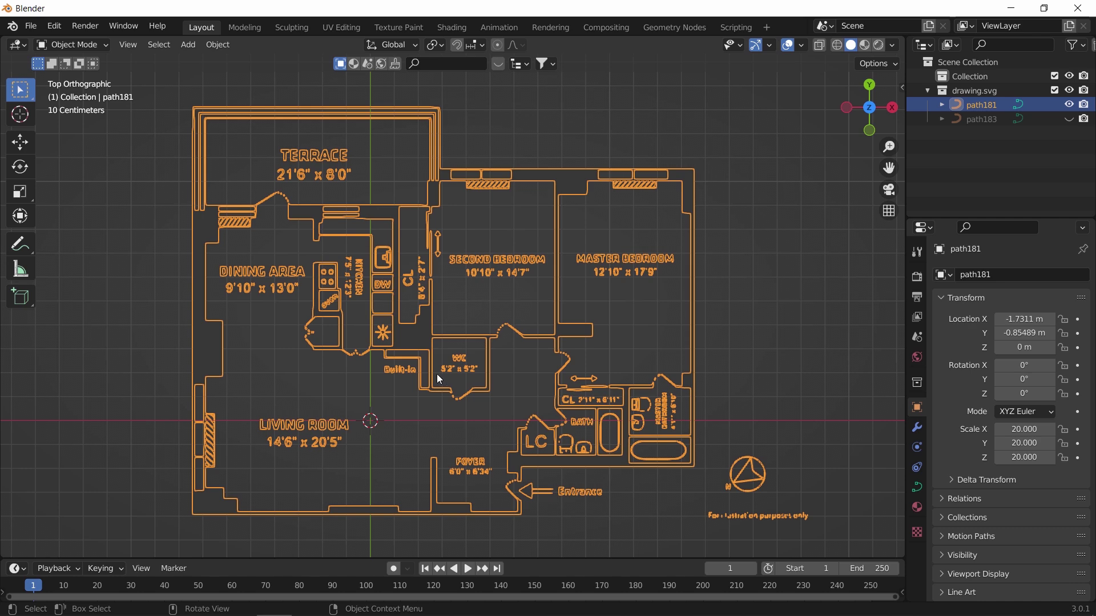
Step: Adjust the zoom on the plan and begin adding a mesh plane as a size reference
scroll(493, 249, "up", 4)
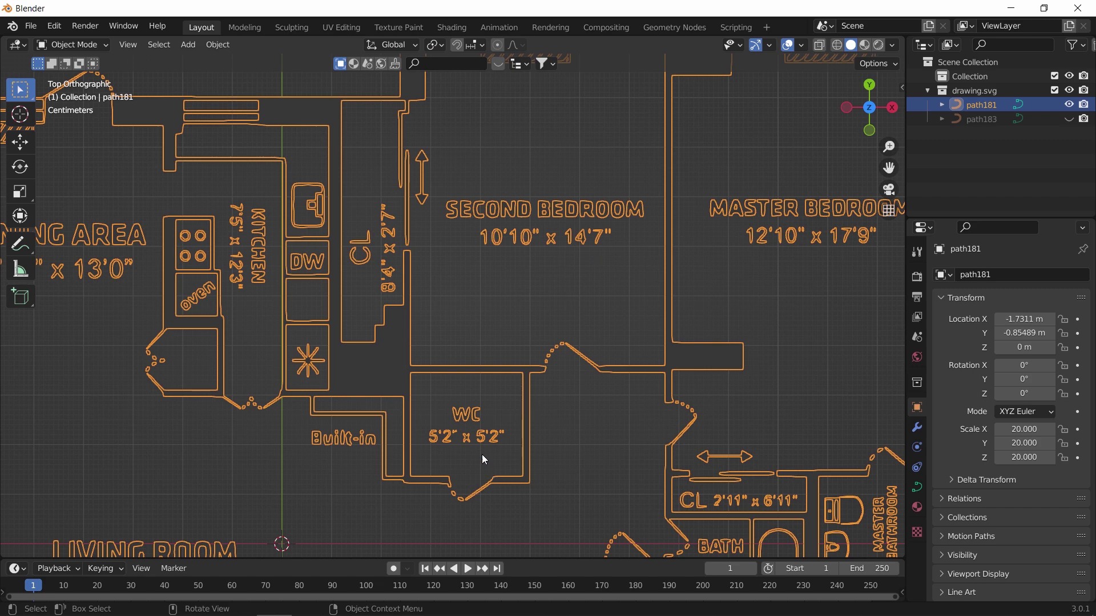
scroll(495, 447, "down", 3)
scroll(471, 355, "up", 9)
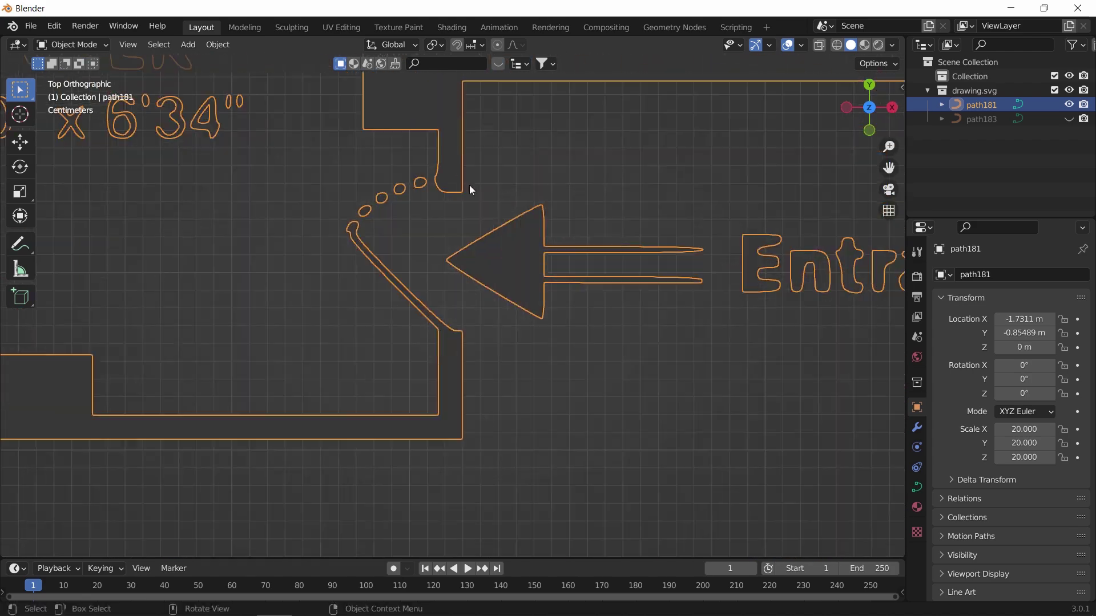
scroll(470, 185, "down", 3)
key("shift+a")
Step: Add a reference plane and set all its dimensions to 1 m in the sidebar
left_click(565, 98)
scroll(521, 317, "down", 4)
key("n")
left_click_drag(819, 307, 819, 336)
type("1")
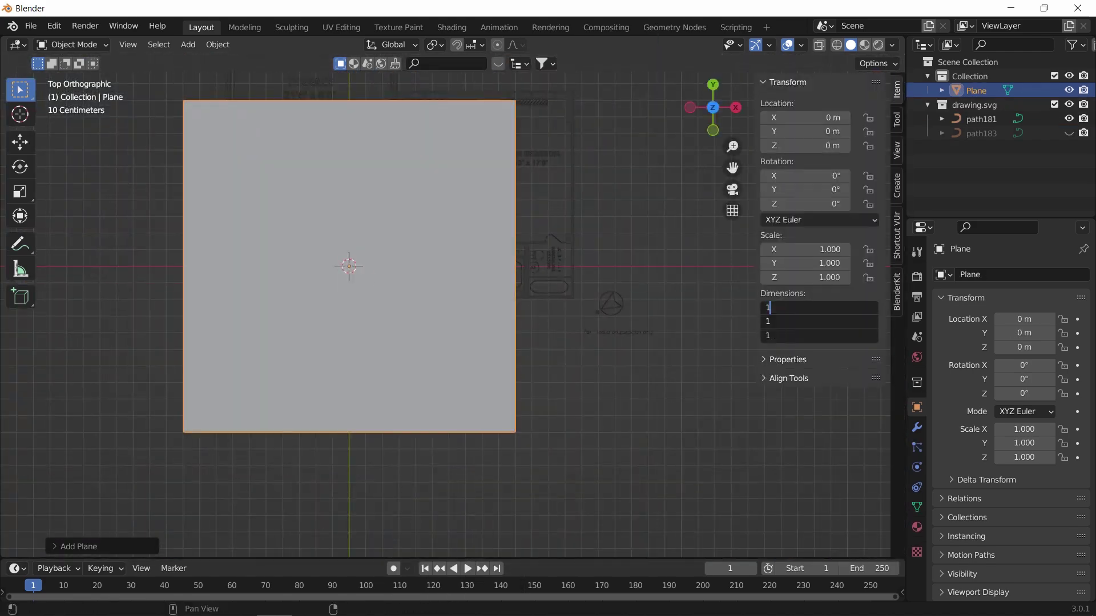
key("Return")
Step: Roughly scale the floor plan and move it flat along the ground plane
left_click(981, 119)
key("s")
left_click(631, 430)
key("g")
key("shift+z")
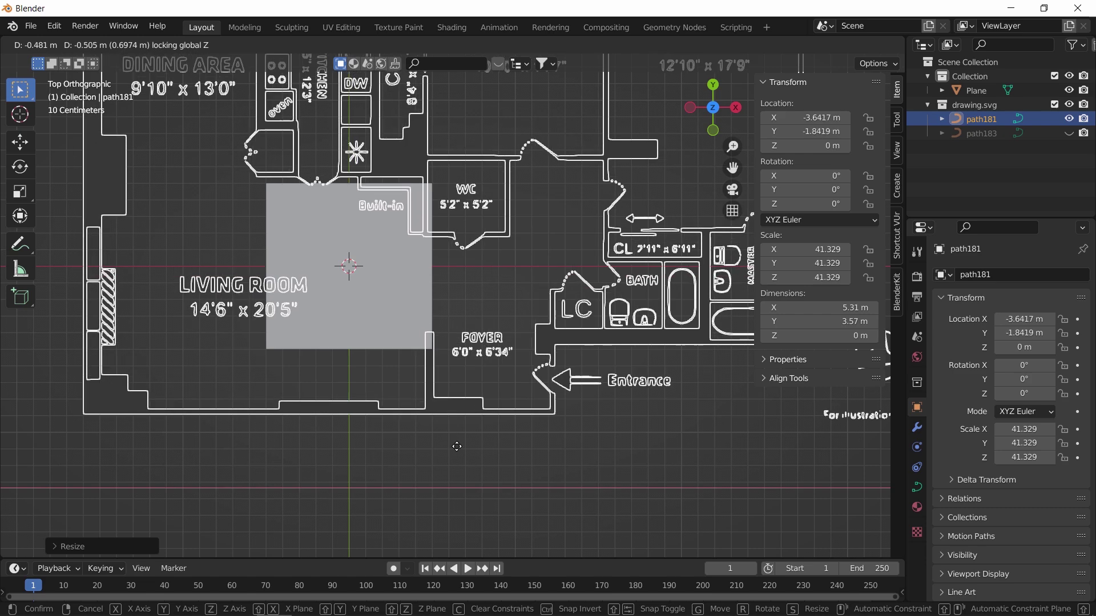
left_click(457, 447)
Step: Set the plan's origin to the 3D cursor and rescale it to match the 1 m plane (scale 72.017)
right_click(432, 349, "shift")
left_click(218, 44)
left_click(392, 103)
key("s")
left_click(488, 341)
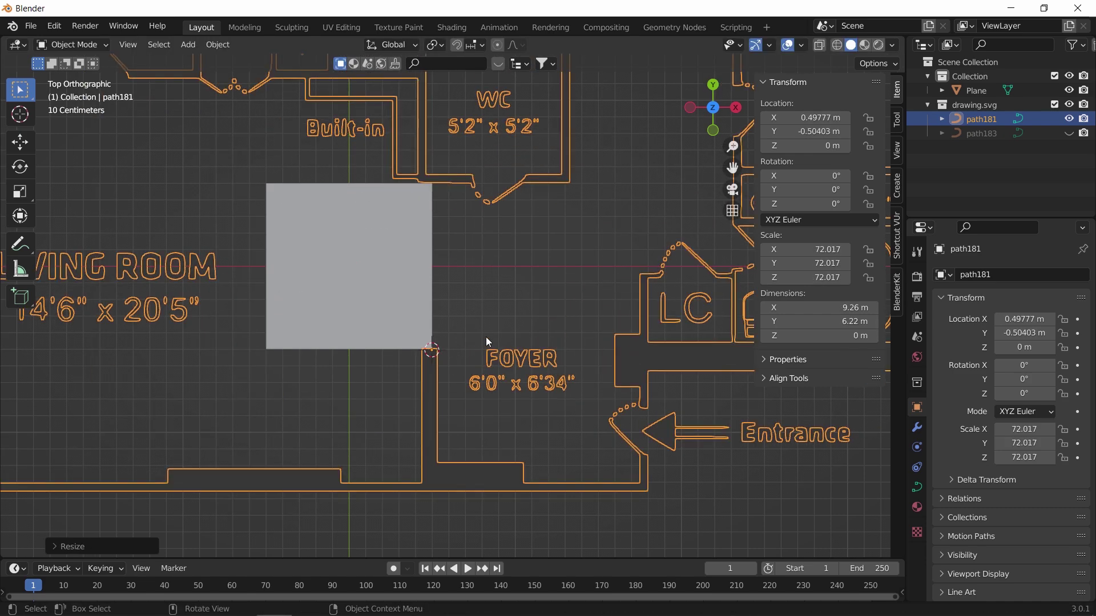
Step: Reset the floor plan's origin, recenter the view, select path181 and hide the sidebar
key("shift+s")
left_click(481, 180)
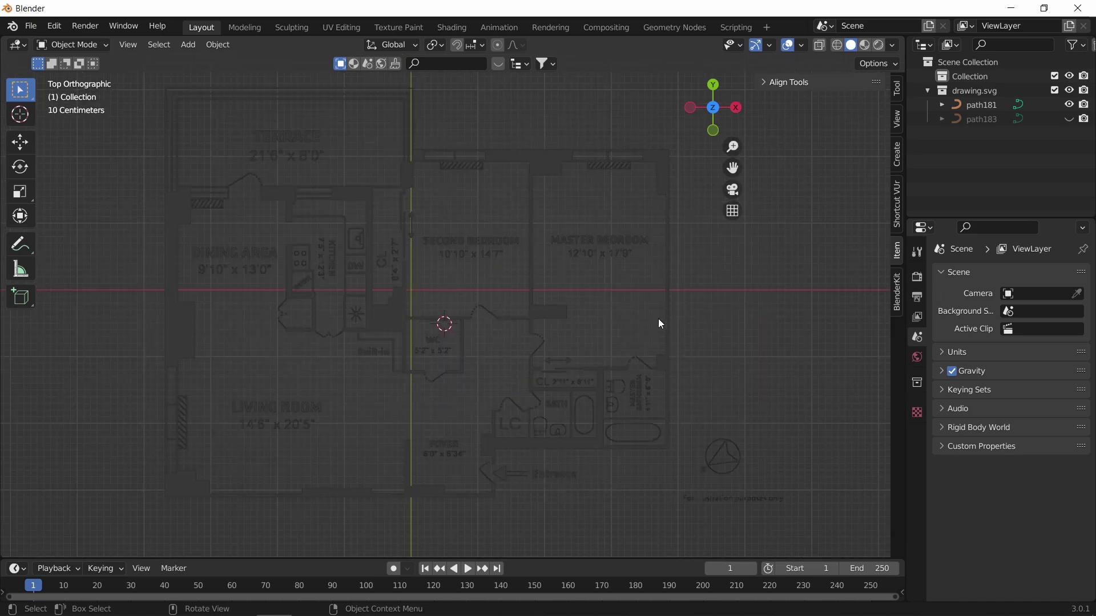
middle_click_drag(474, 360, 535, 340, "shift")
left_click(638, 398)
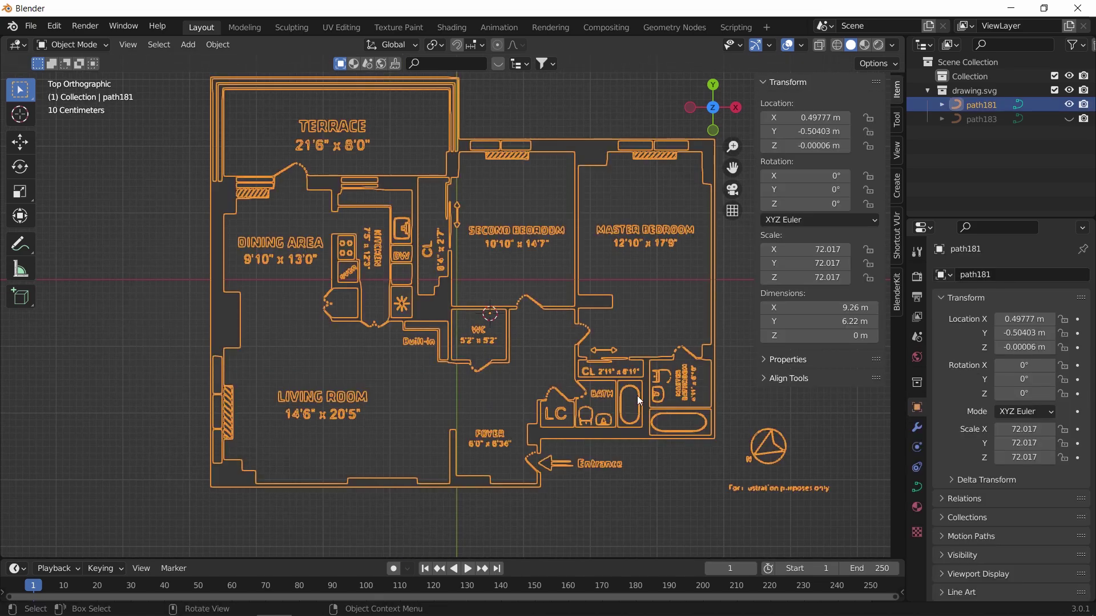
key("n")
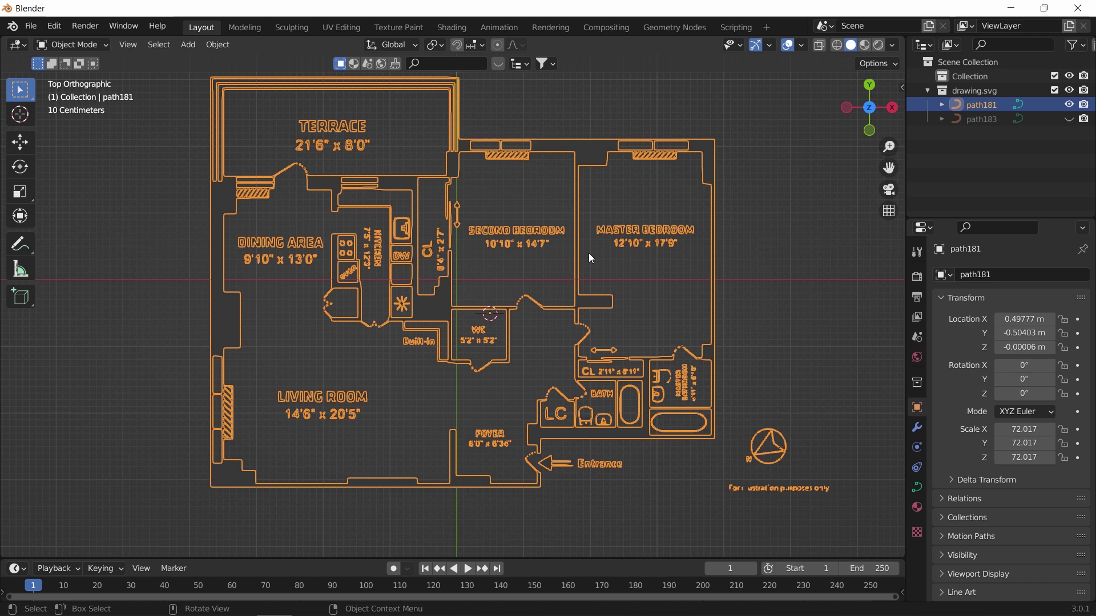
Step: Convert the path181 curve into a mesh with Object > Convert > Mesh
left_click(221, 48)
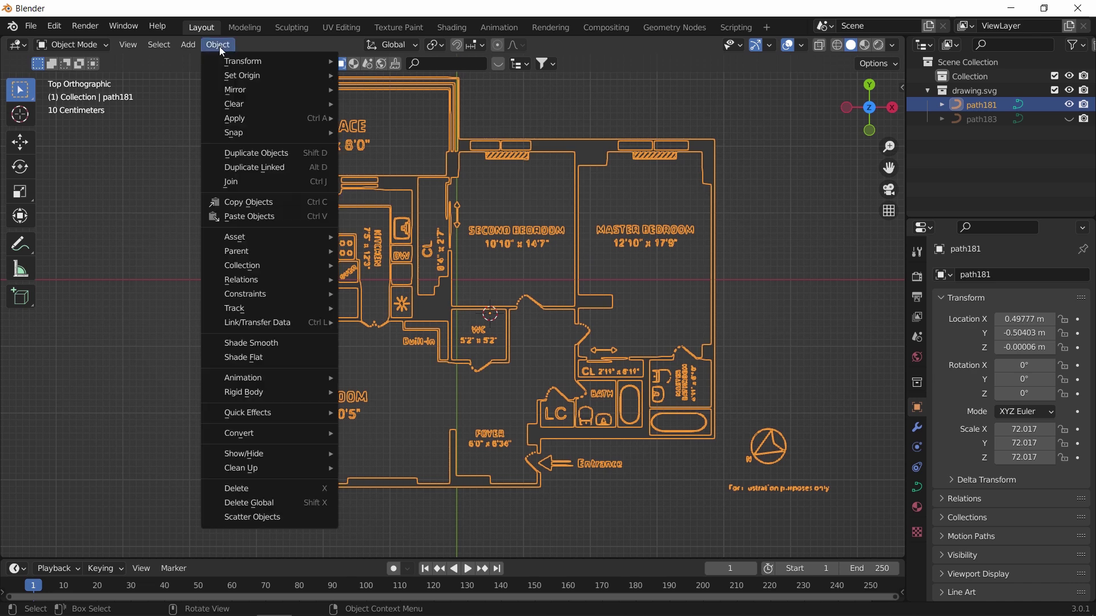
mouse_move(308, 436)
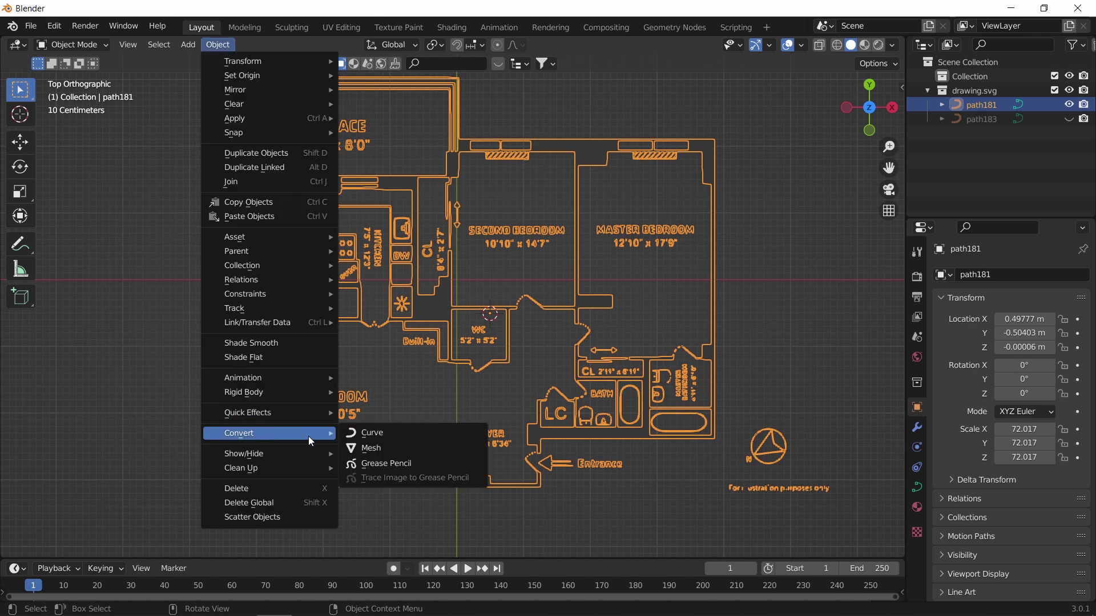
left_click(373, 450)
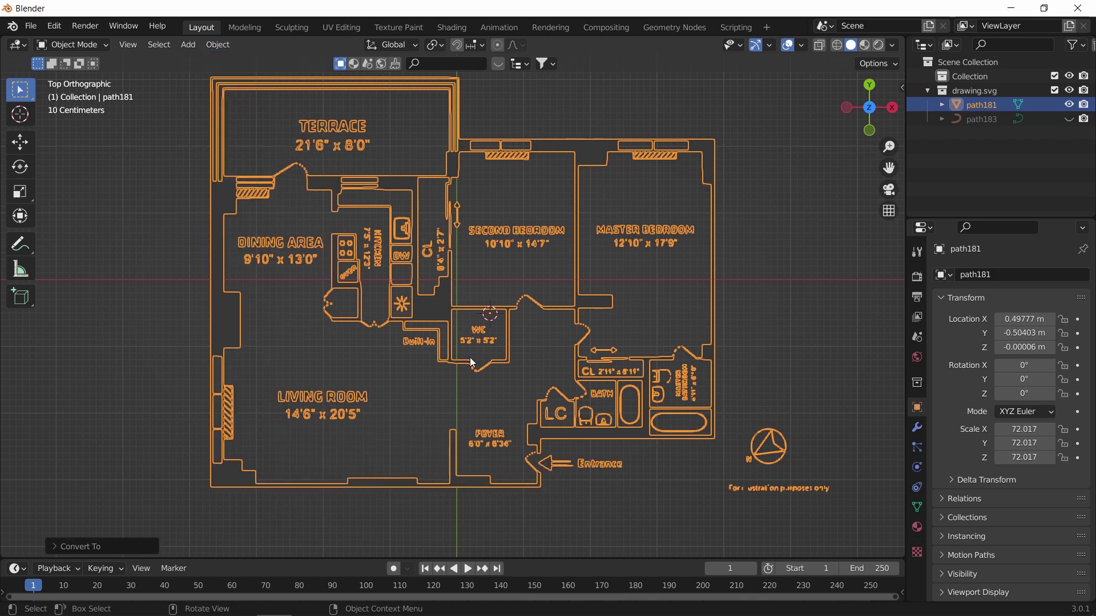
scroll(470, 357, "up", 5)
key("Tab")
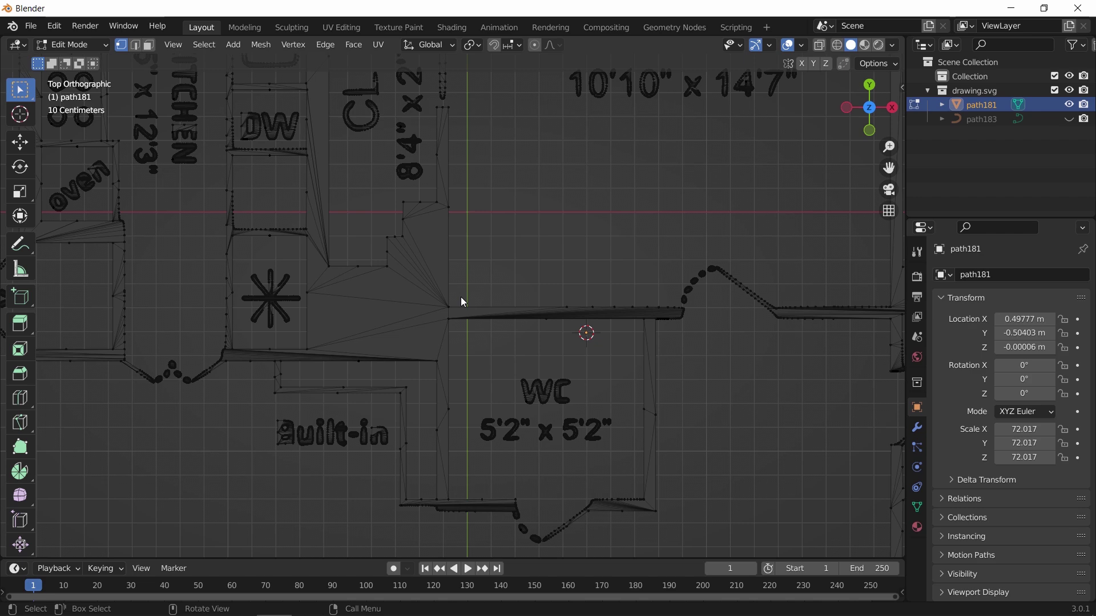
Step: Select all path181 geometry and apply Limited Dissolve to remove the stray edge fans
key("a")
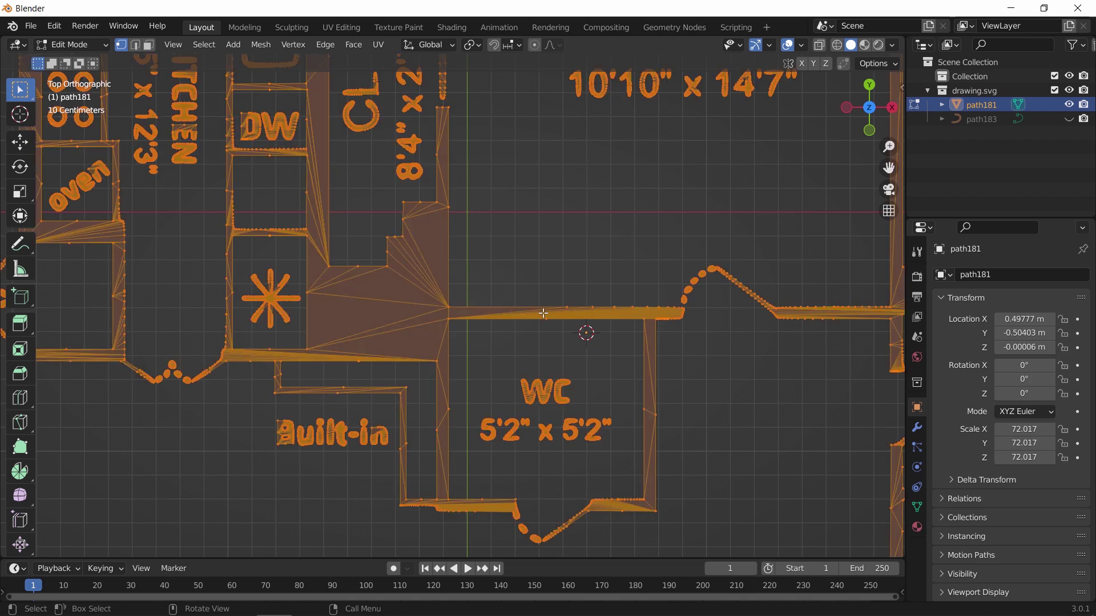
key("F3")
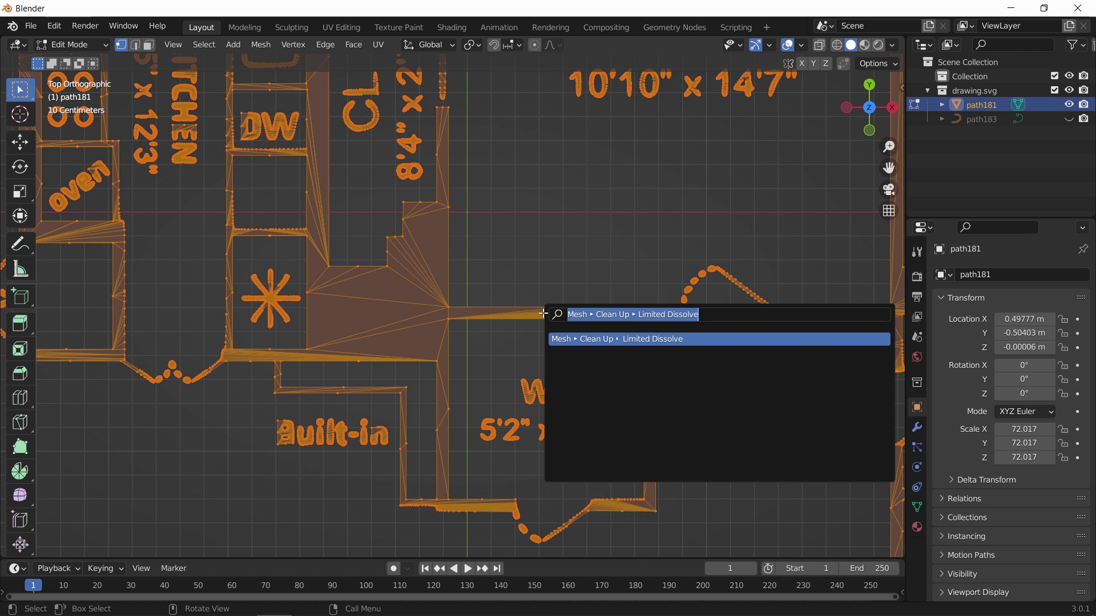
type("limited")
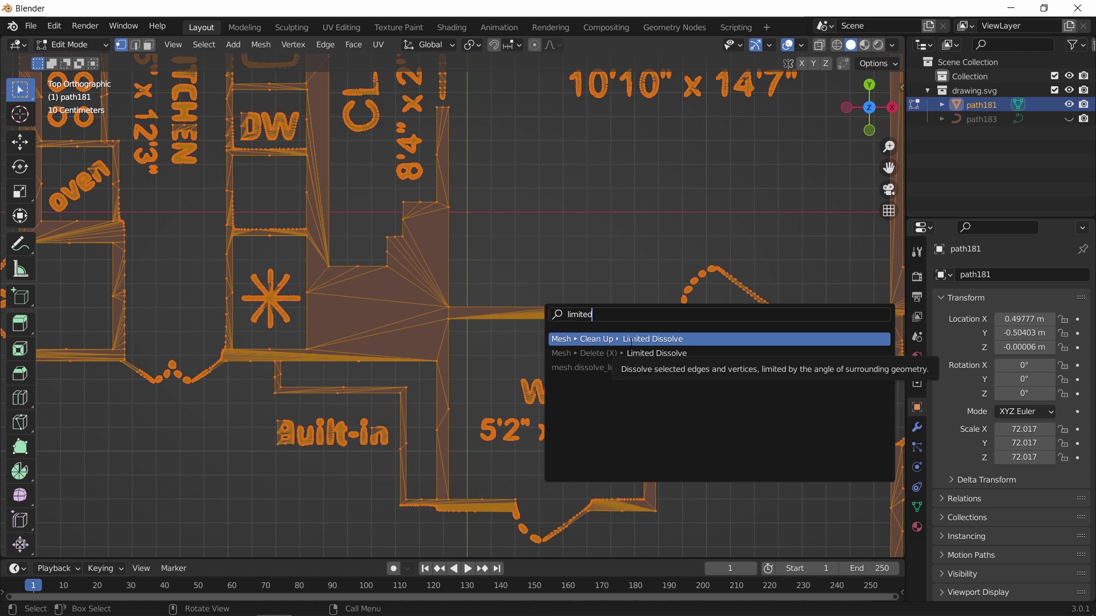
left_click(631, 339)
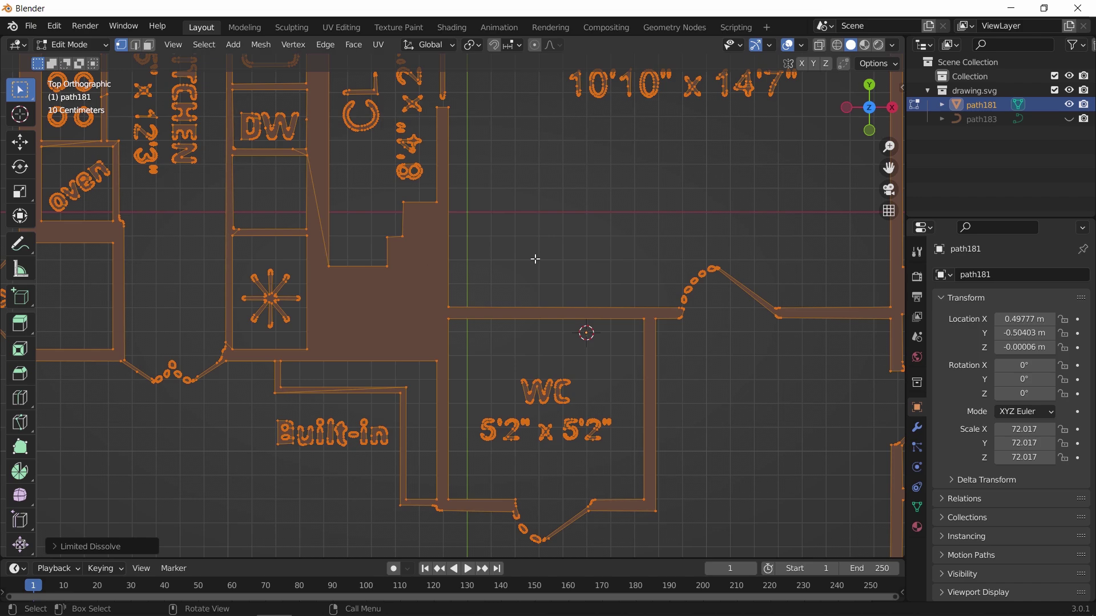
scroll(536, 259, "down", 5)
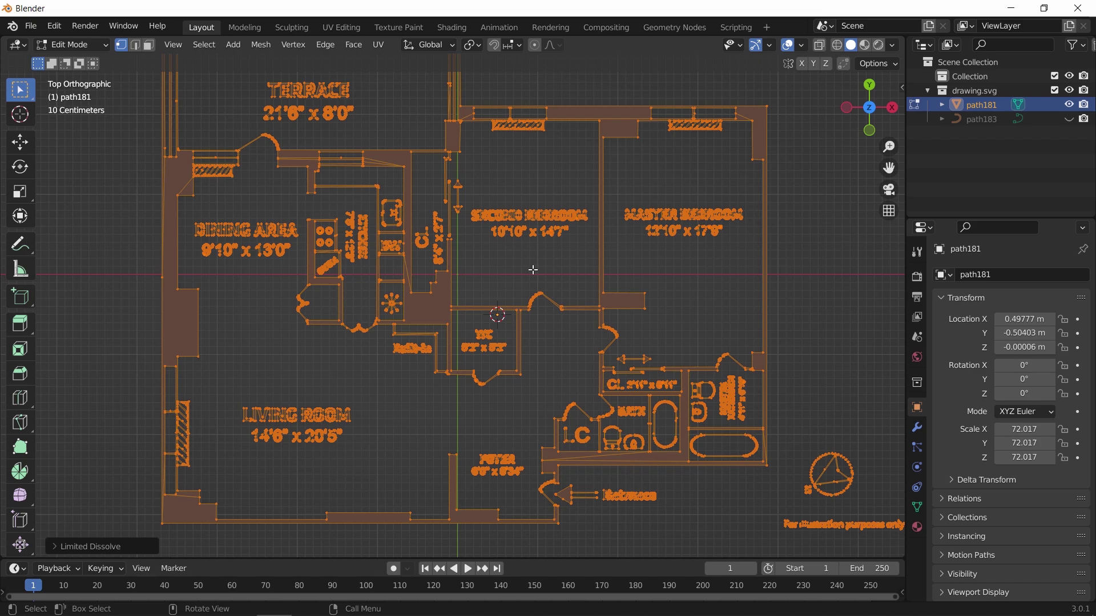
Step: Select the wall vertices and linked geometry, then separate them into the new object path181.001
left_click(325, 515)
left_click(178, 290, "shift")
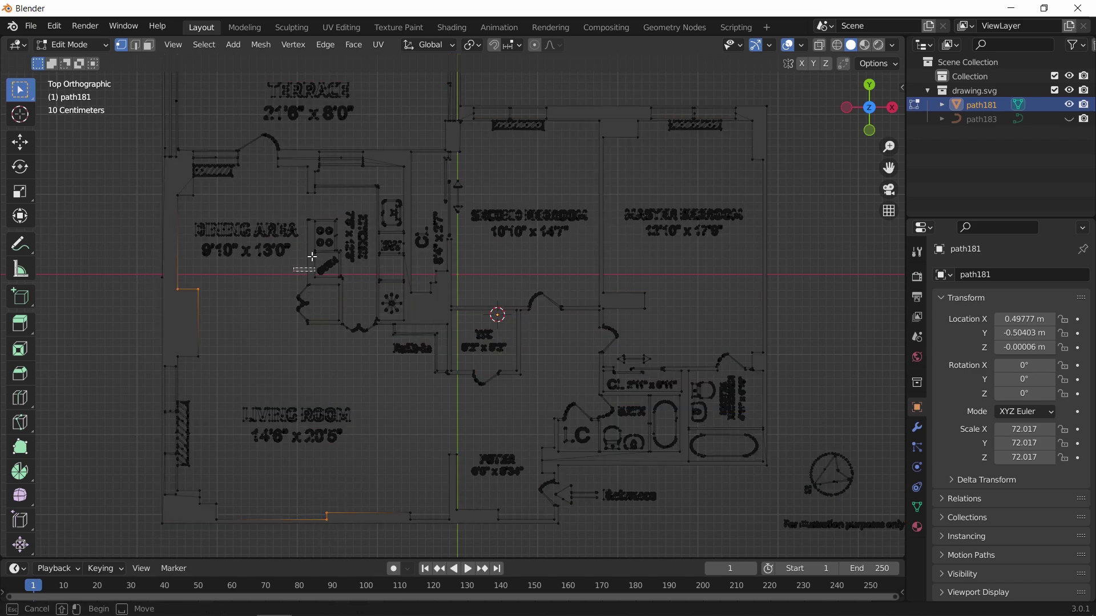
left_click(315, 251, "shift")
left_click(380, 281, "shift")
left_click(604, 292, "shift")
left_click(599, 121, "shift")
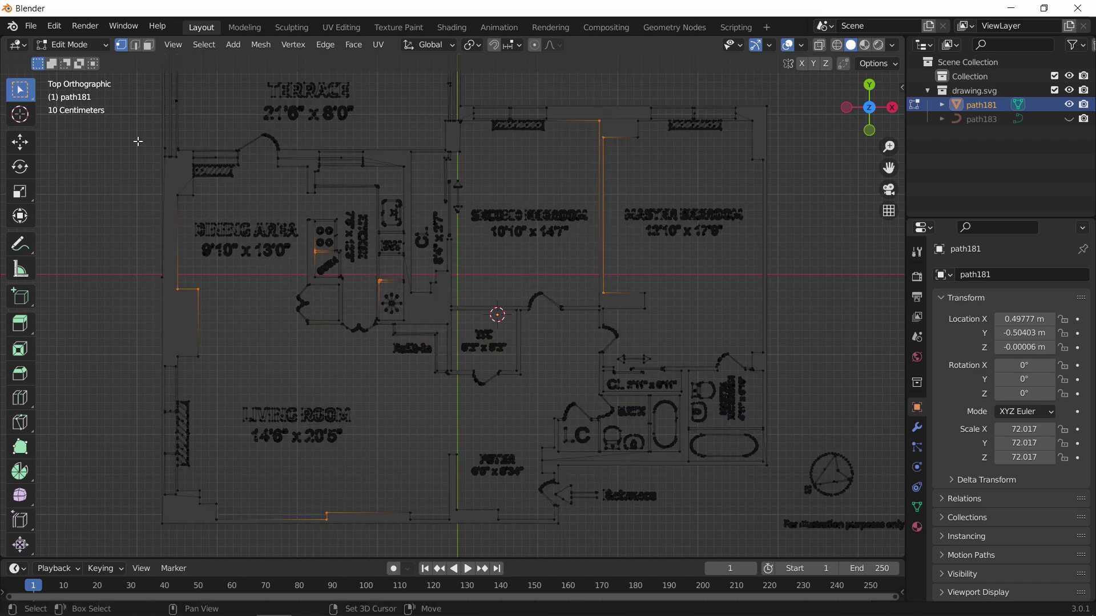
left_click(166, 156, "shift")
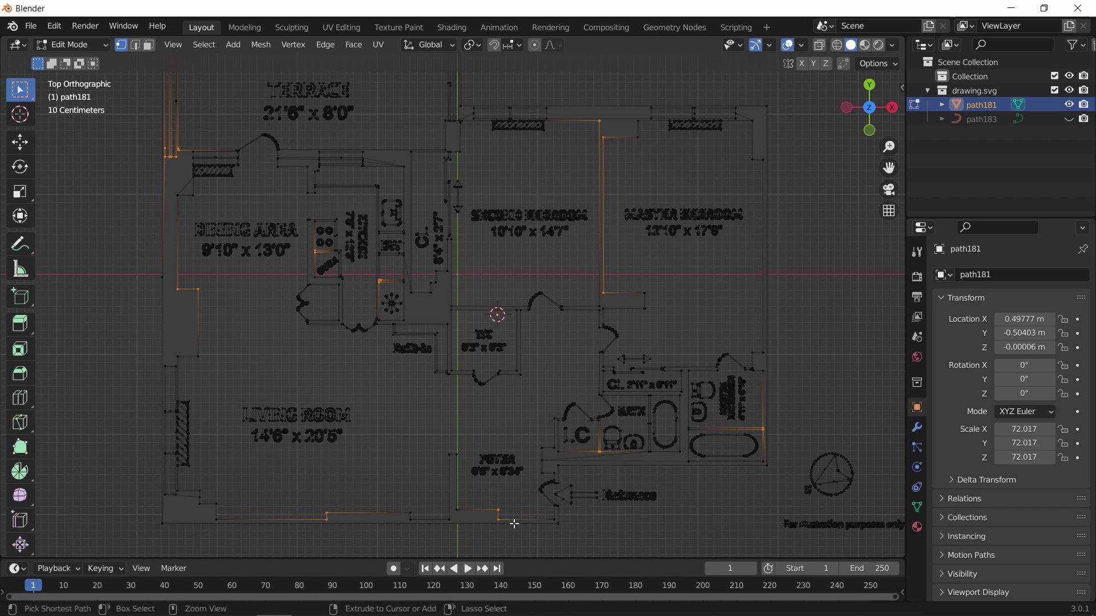
key("ctrl+KP_Add")
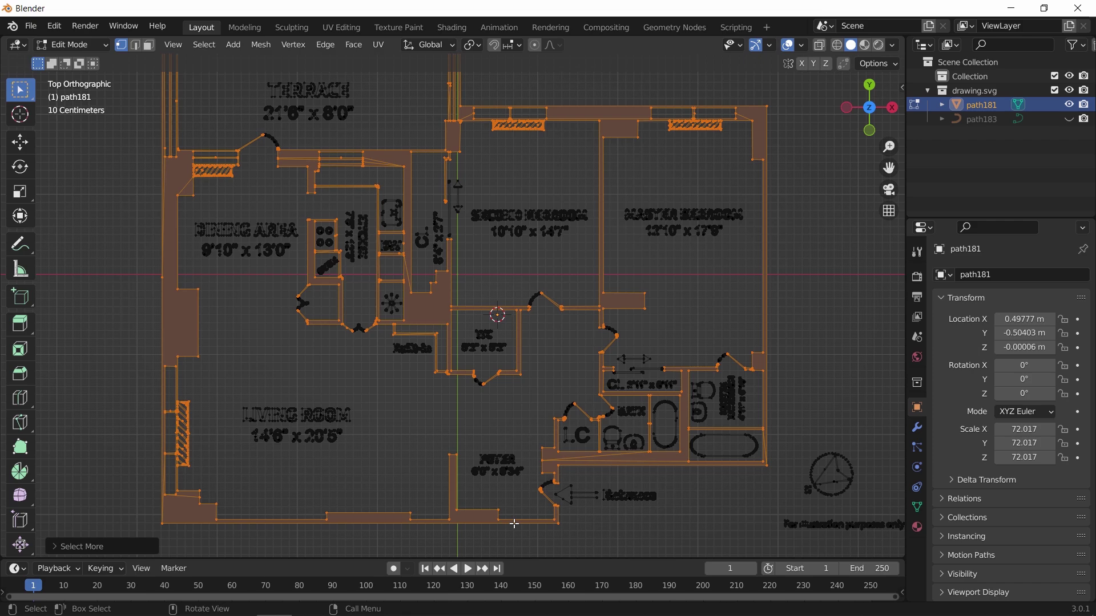
key("p")
left_click(515, 523)
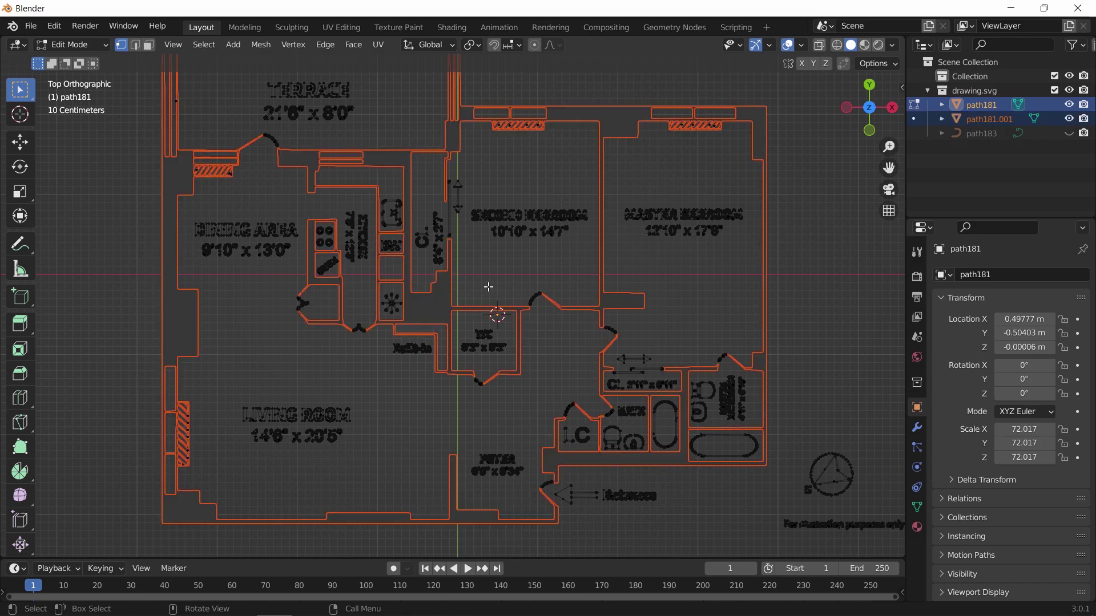
key("Tab")
Step: Extrude all path181.001 wall outlines about 1.2 m up along Z and shade by Object colour
left_click(450, 293)
key("Tab")
middle_click_drag(435, 349, 502, 276)
key("a")
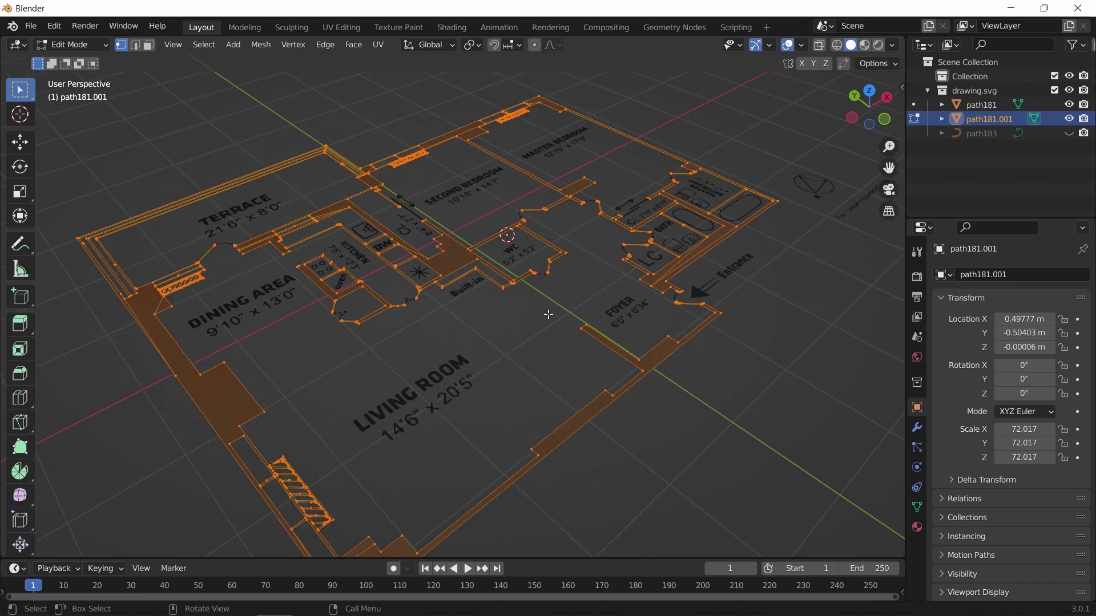
middle_click_drag(548, 315, 448, 321)
key("e")
key("z")
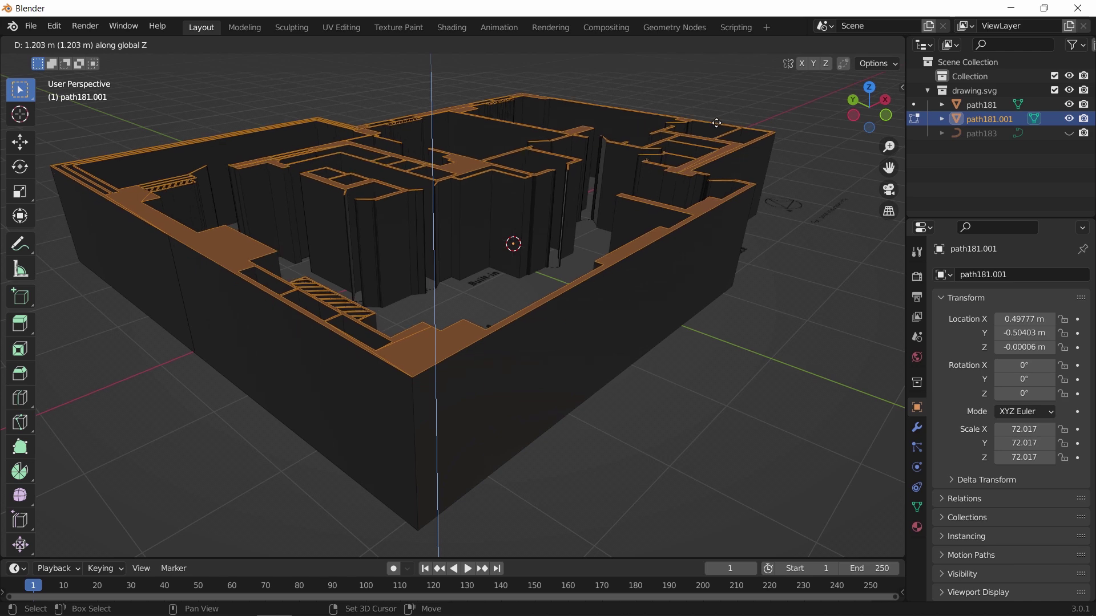
left_click(703, 179)
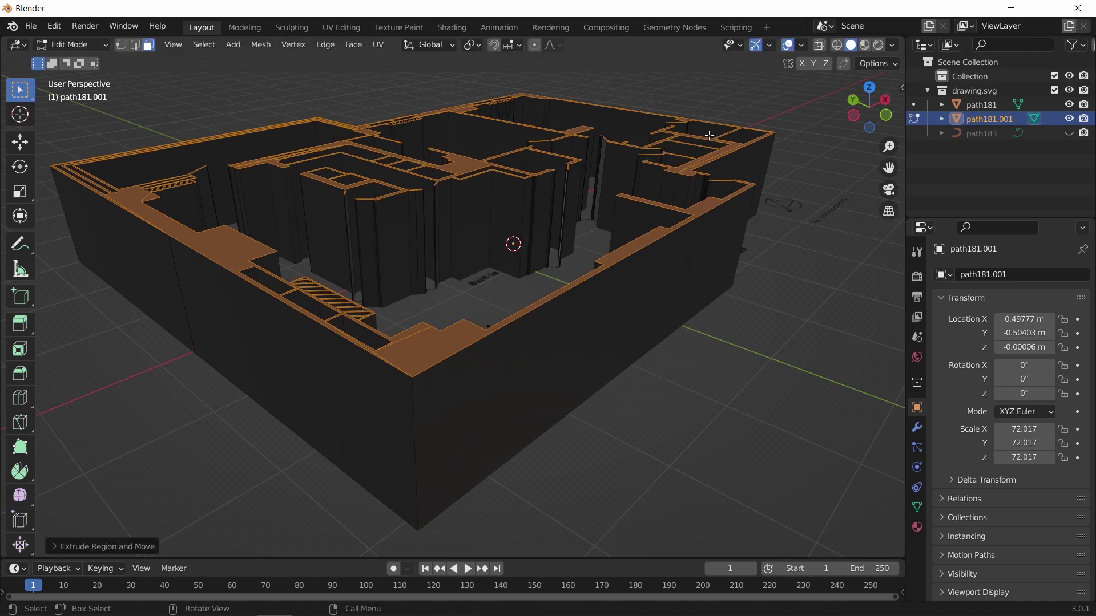
left_click(894, 45)
left_click(882, 220)
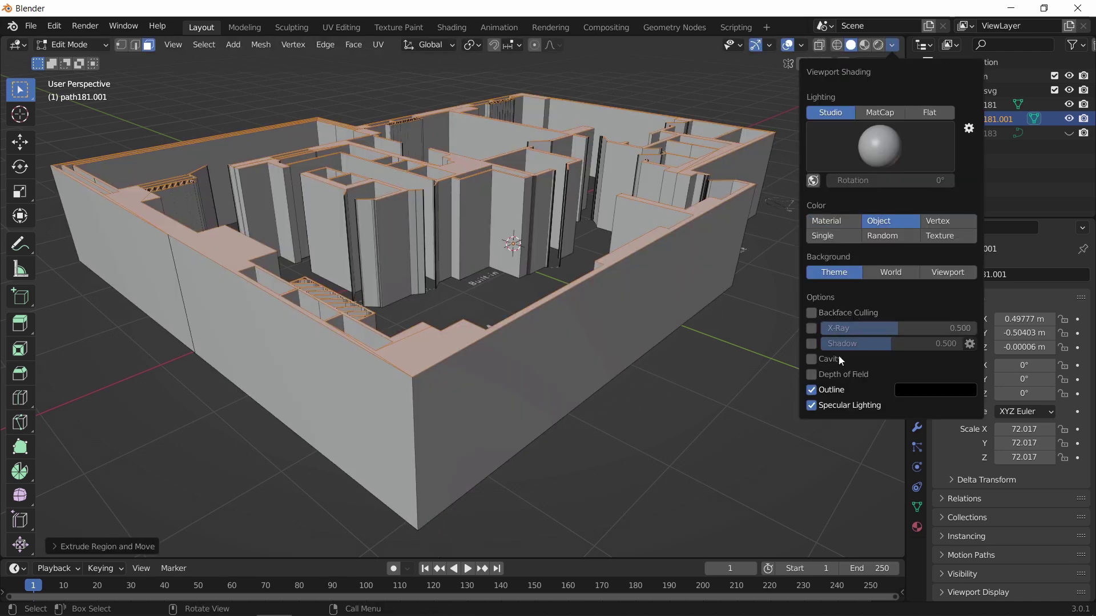
Step: Enable cavity shading in the viewport and choose its cavity type
left_click(811, 359)
left_click(945, 360)
left_click(935, 404)
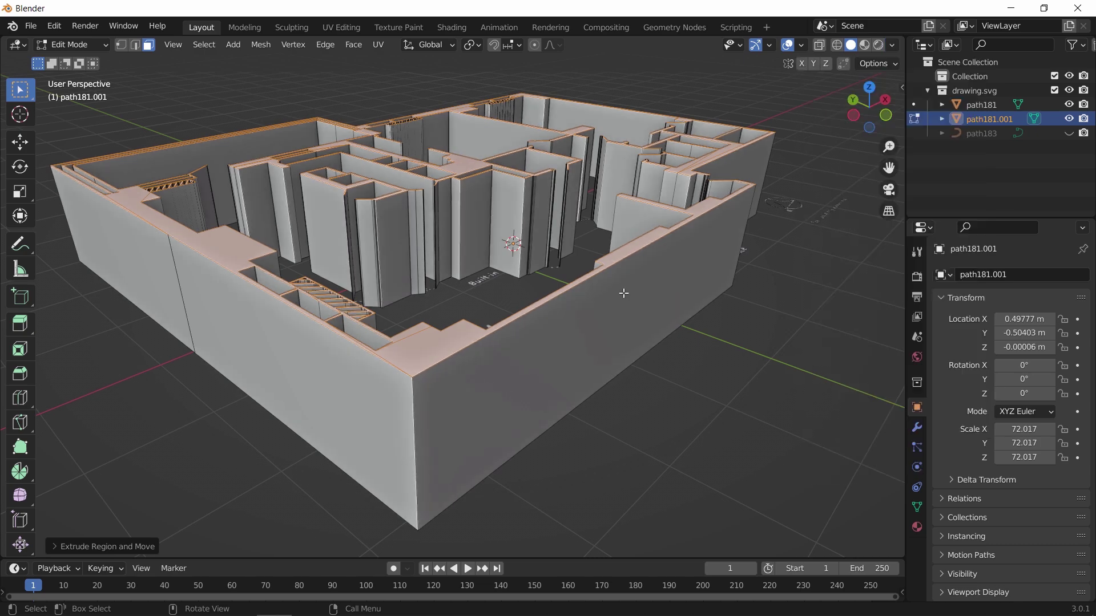
middle_click_drag(574, 259, 455, 302)
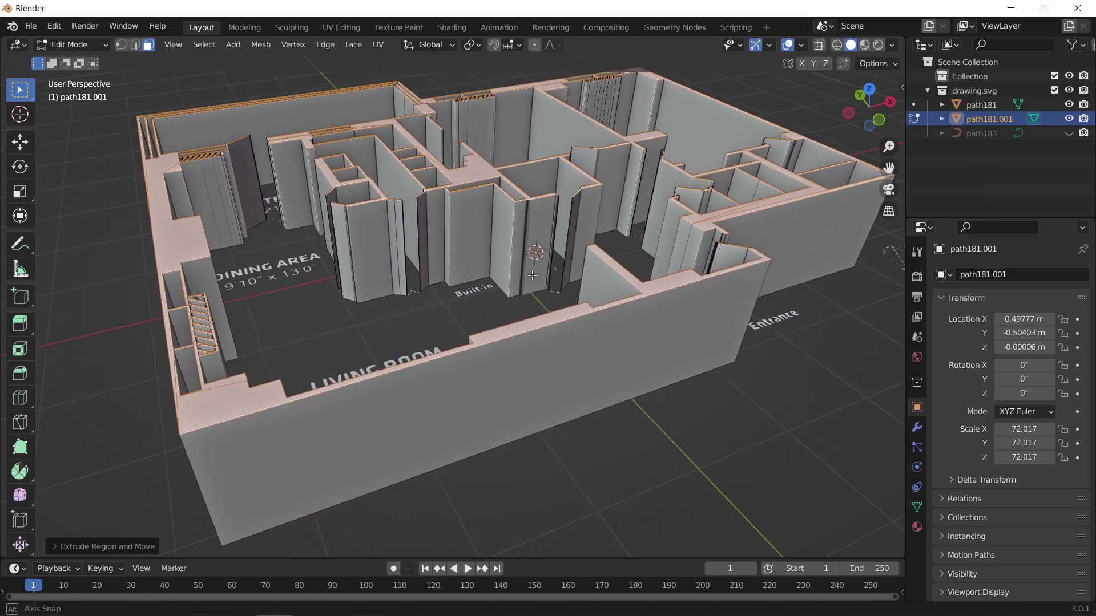
Step: Raise the path181 room label geometry upward along Z and return to Object Mode
key("Tab")
left_click(473, 293)
key("Tab")
key("g")
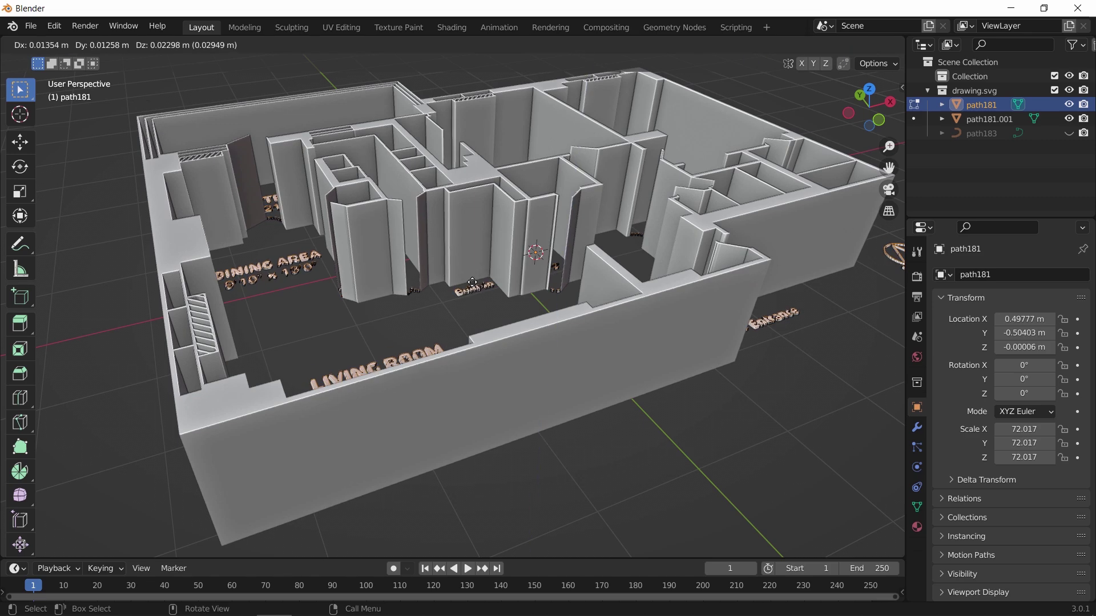
key("z")
left_click(481, 462)
key("Tab")
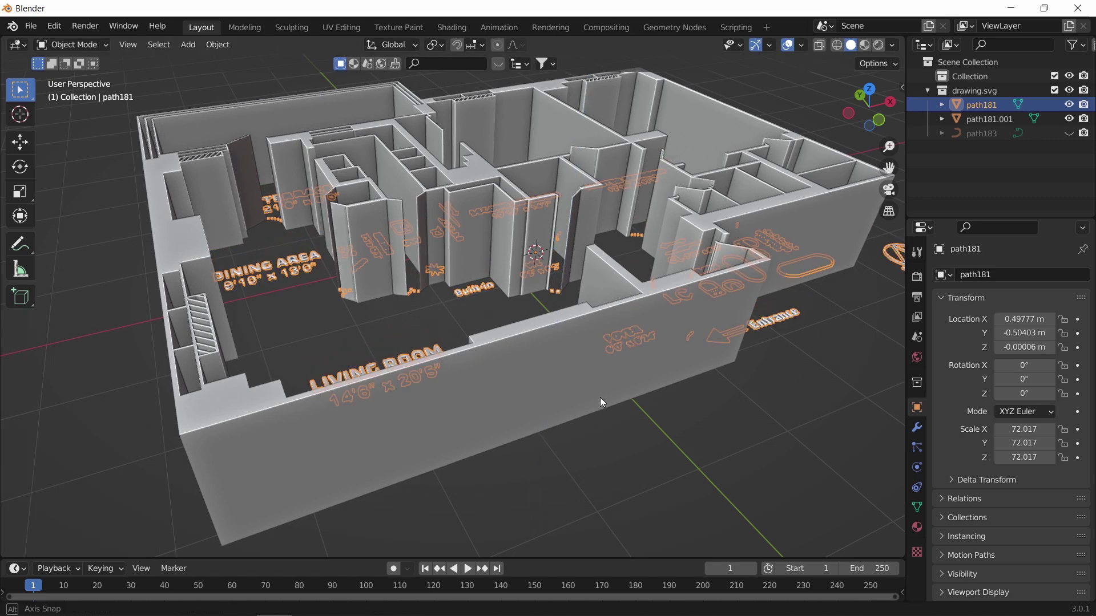